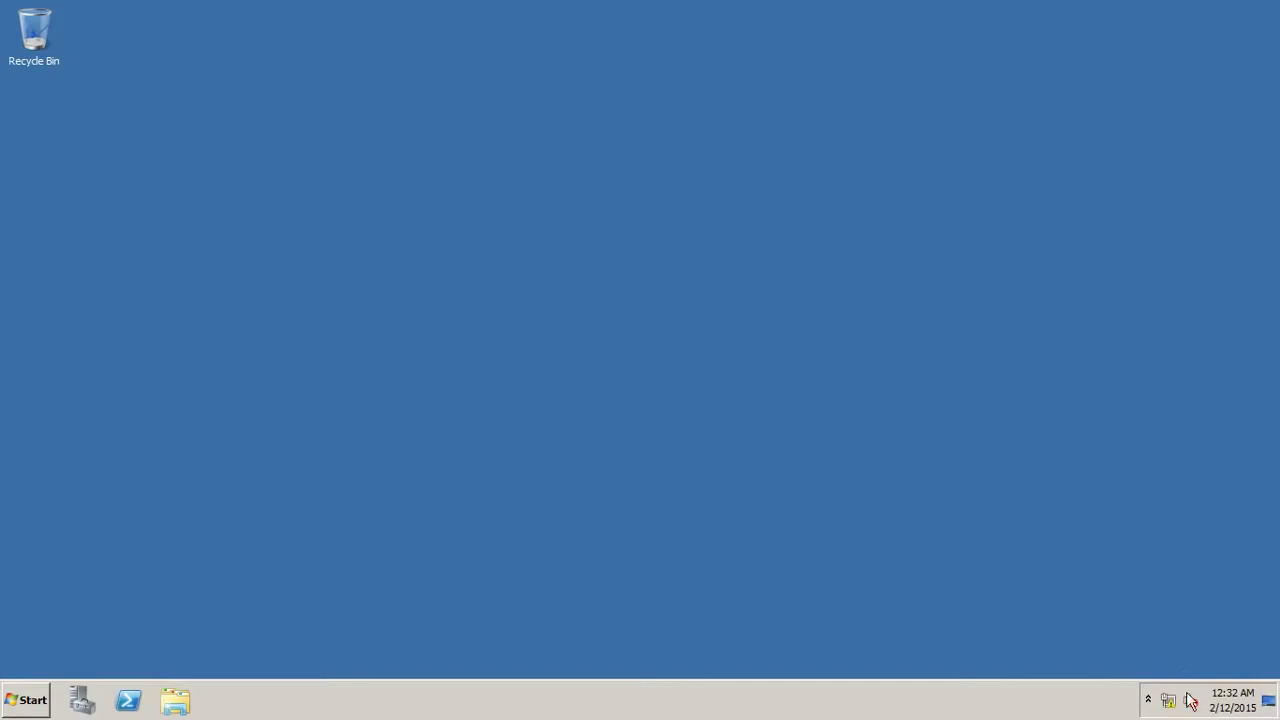
# Open the Local Area Connection Properties from the Network and Sharing Center.
pyautogui.rightClick(1169, 701)
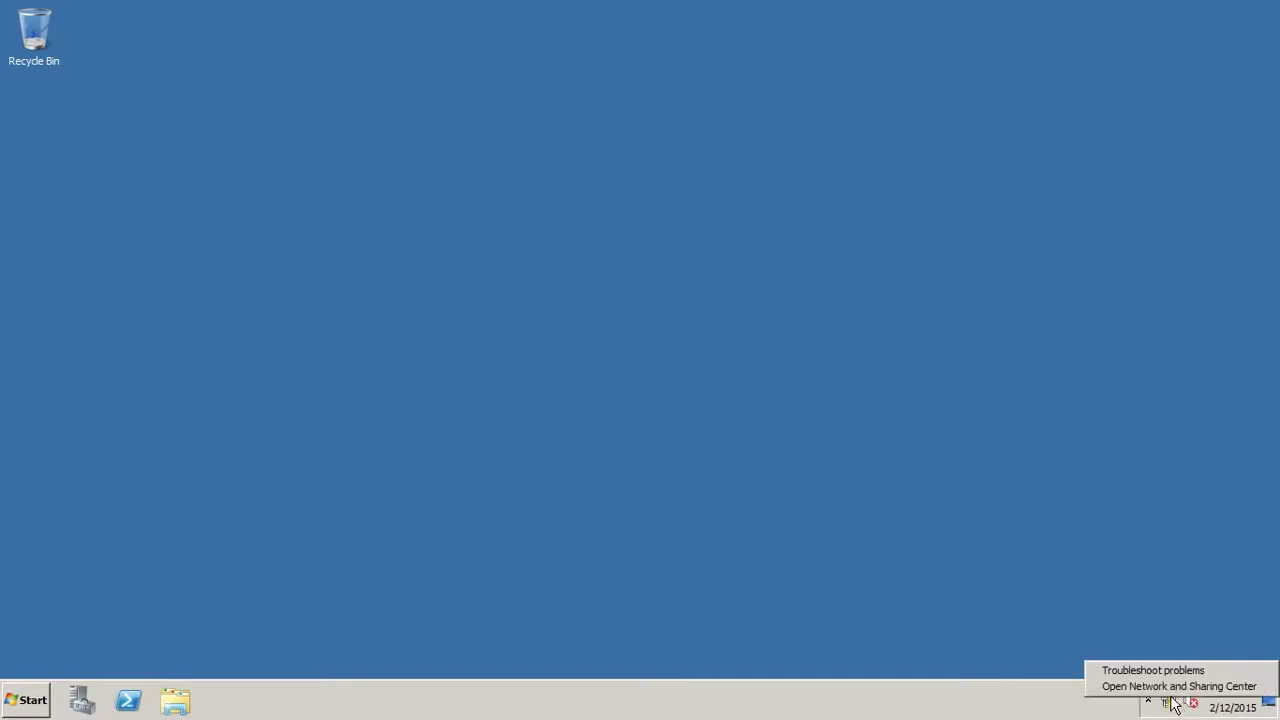
pyautogui.click(1172, 686)
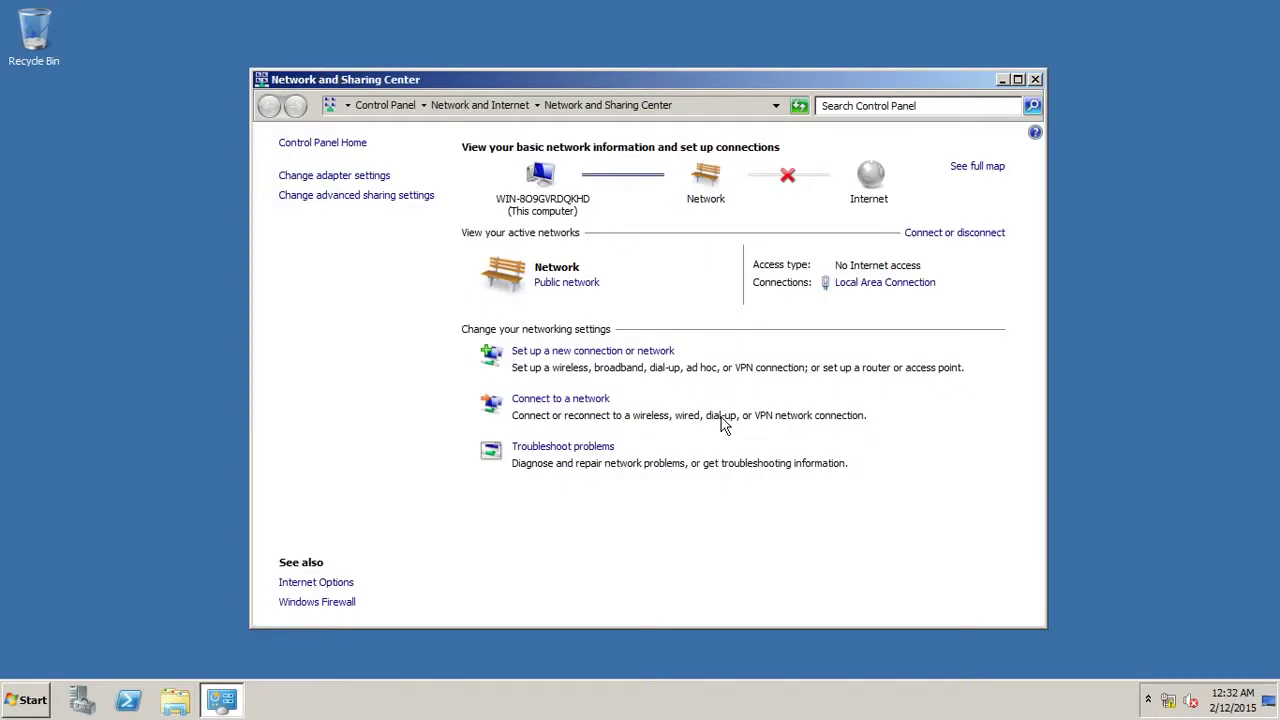
pyautogui.click(866, 284)
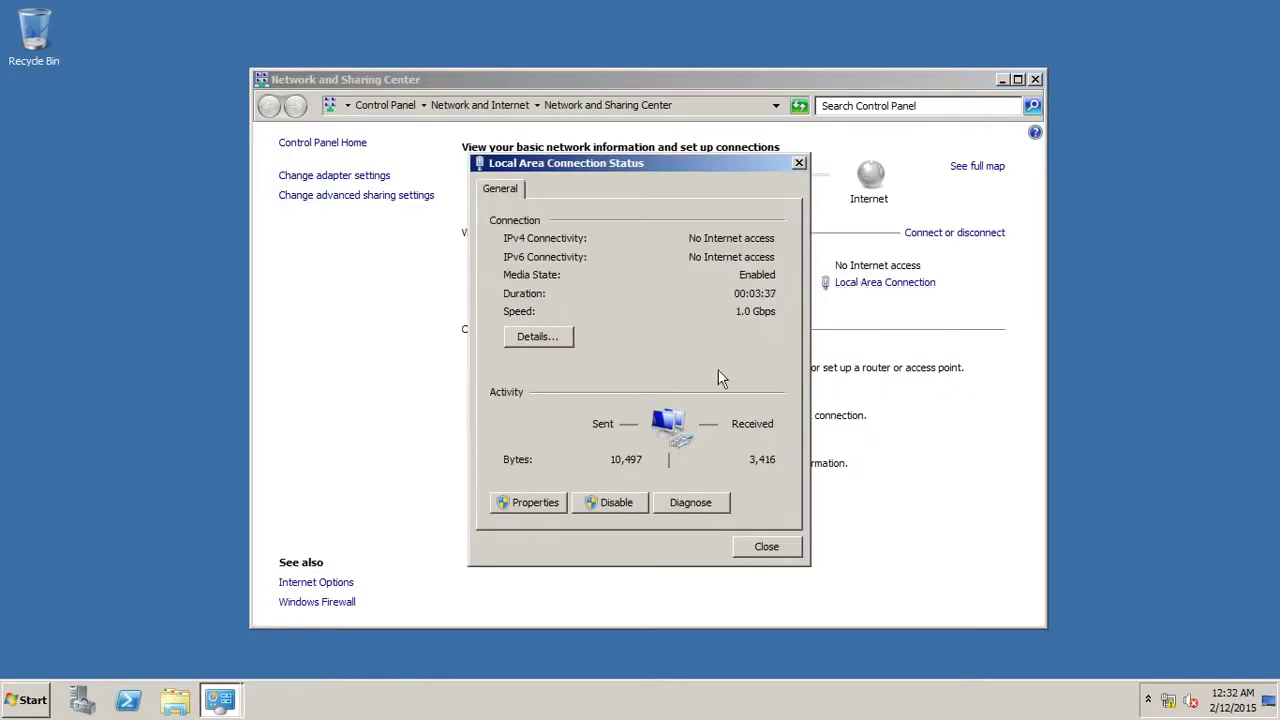
pyautogui.click(550, 502)
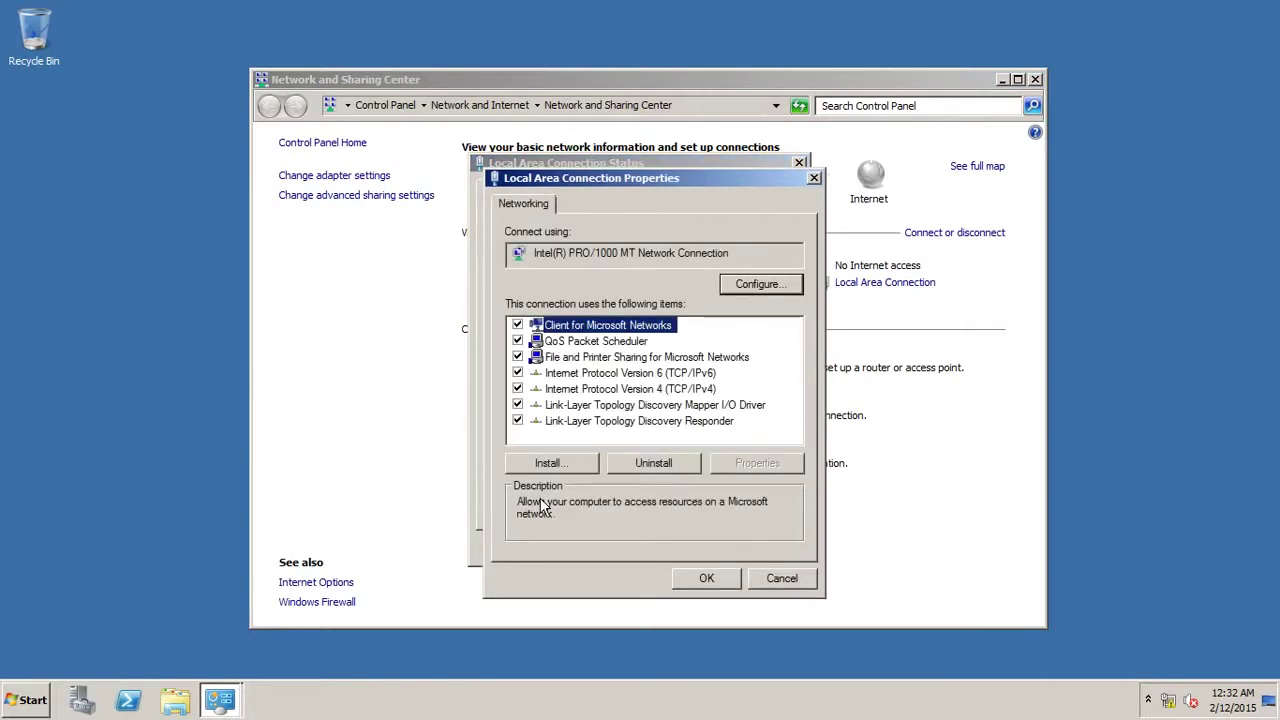
# Disable IPv6 and switch IPv4 to a manually set IP address.
pyautogui.click(517, 372)
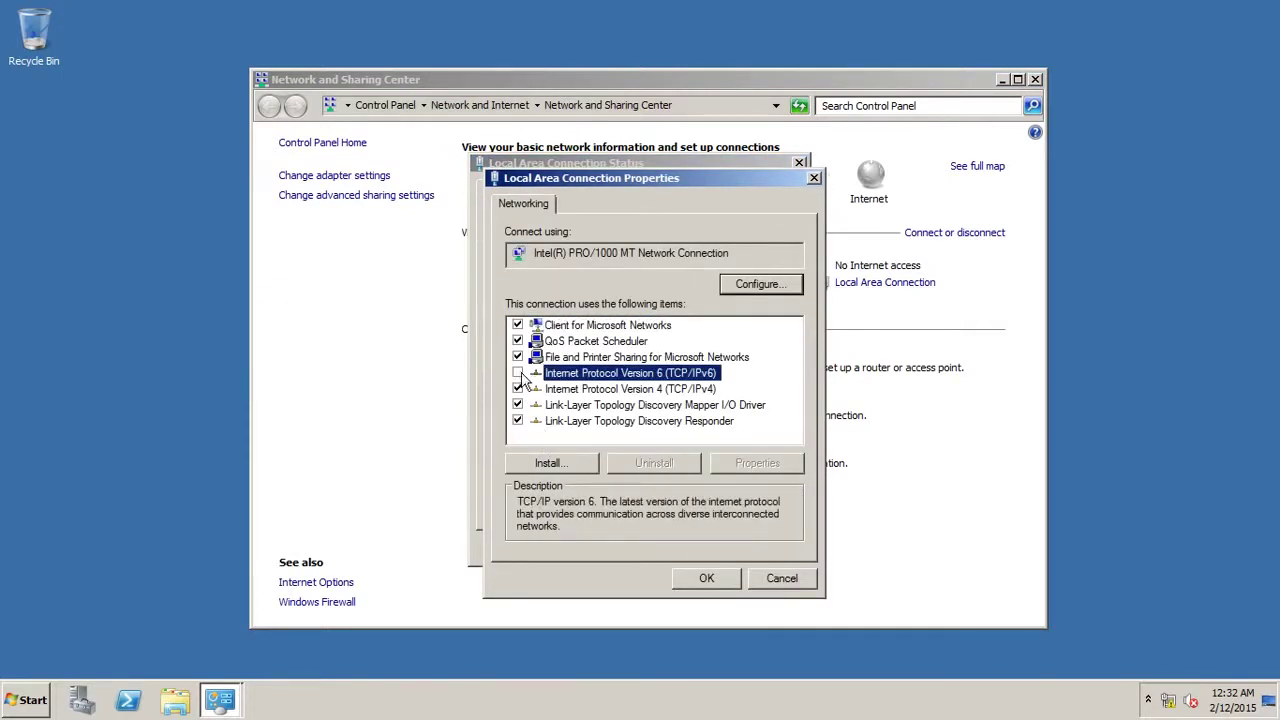
pyautogui.click(566, 392)
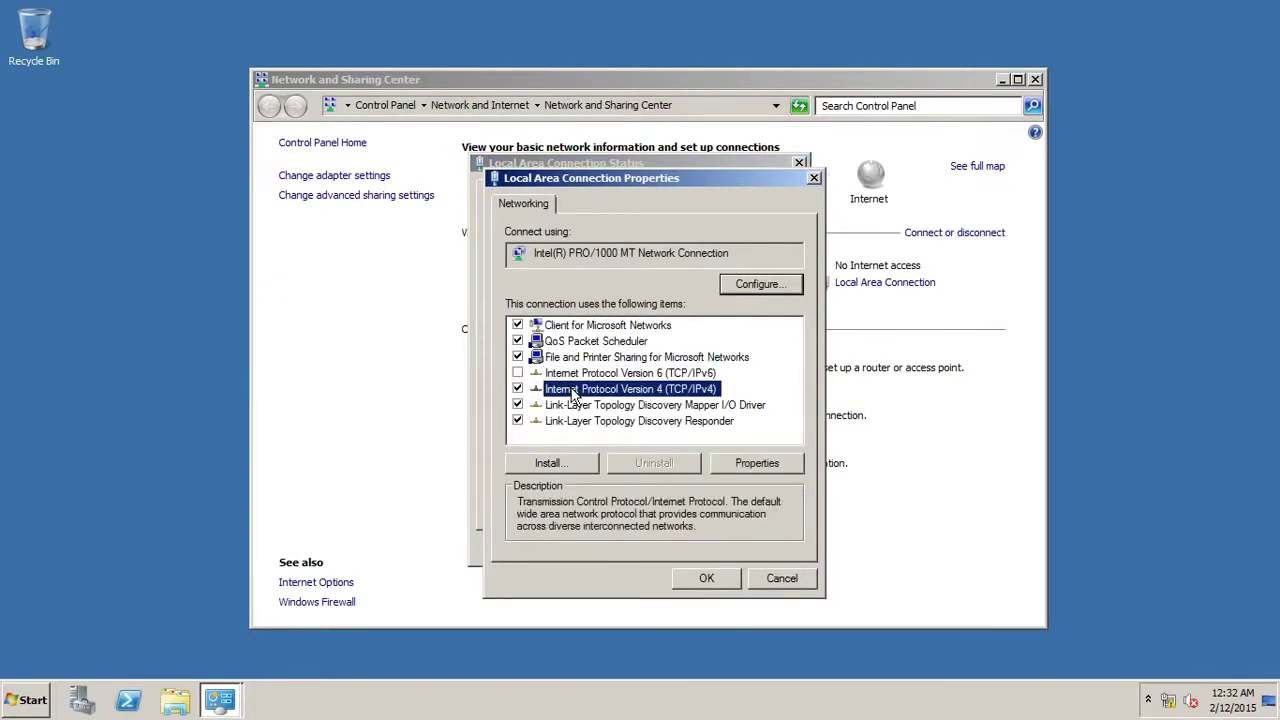
pyautogui.click(740, 475)
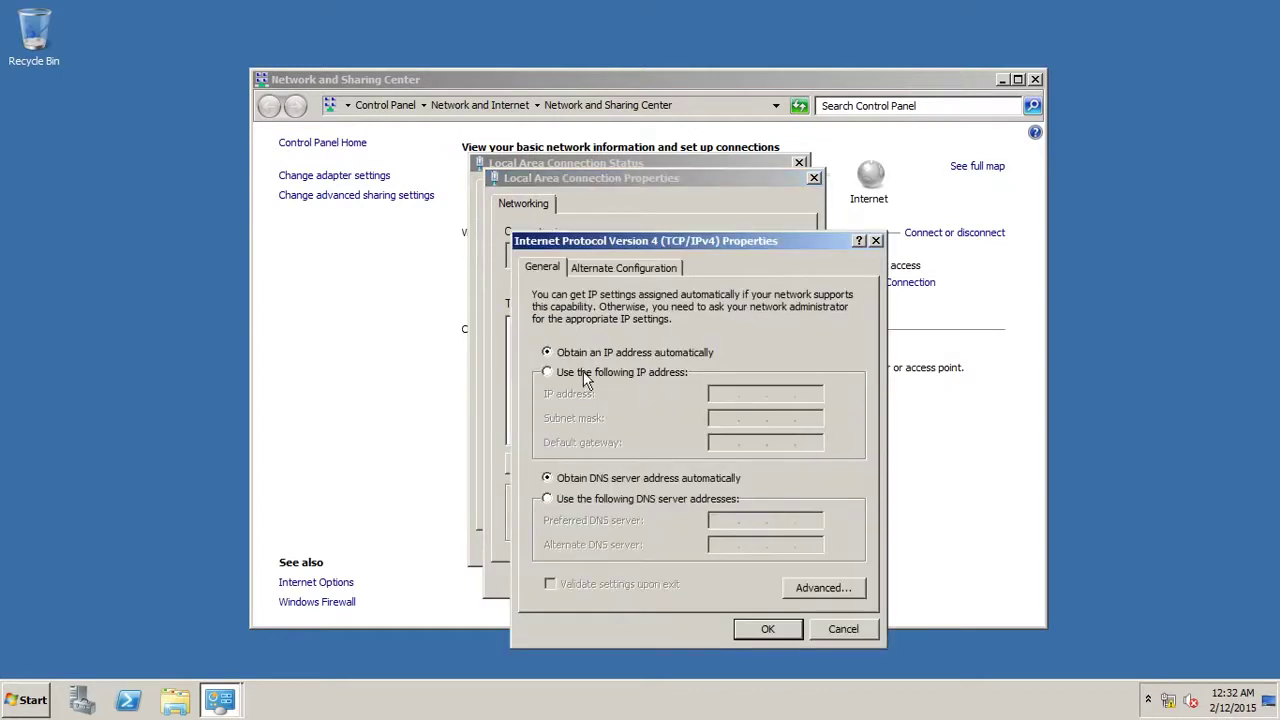
pyautogui.click(585, 374)
# Enter IP 10.0.0.1, mask 255.0.0.0, gateway 10.0.0.254 and preferred DNS 10.0.0.1.
pyautogui.click(720, 394)
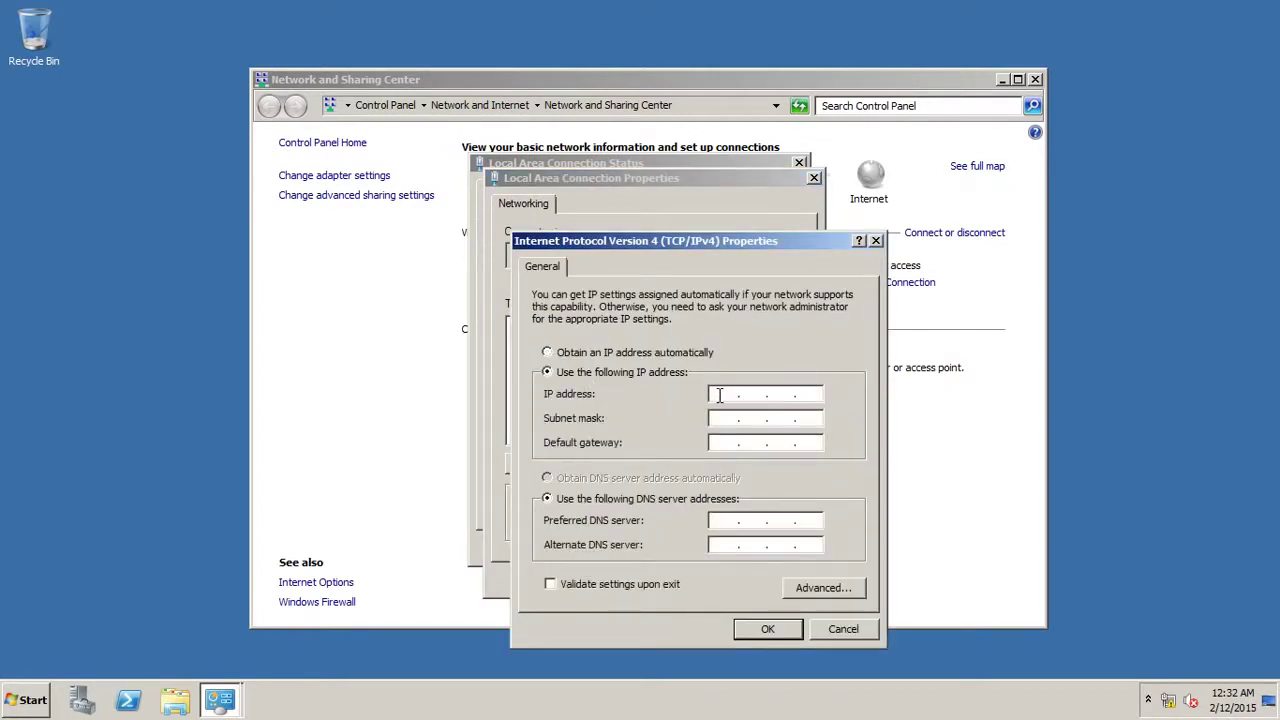
pyautogui.write('10.0.0.1')
pyautogui.click(727, 421)
pyautogui.click(727, 440)
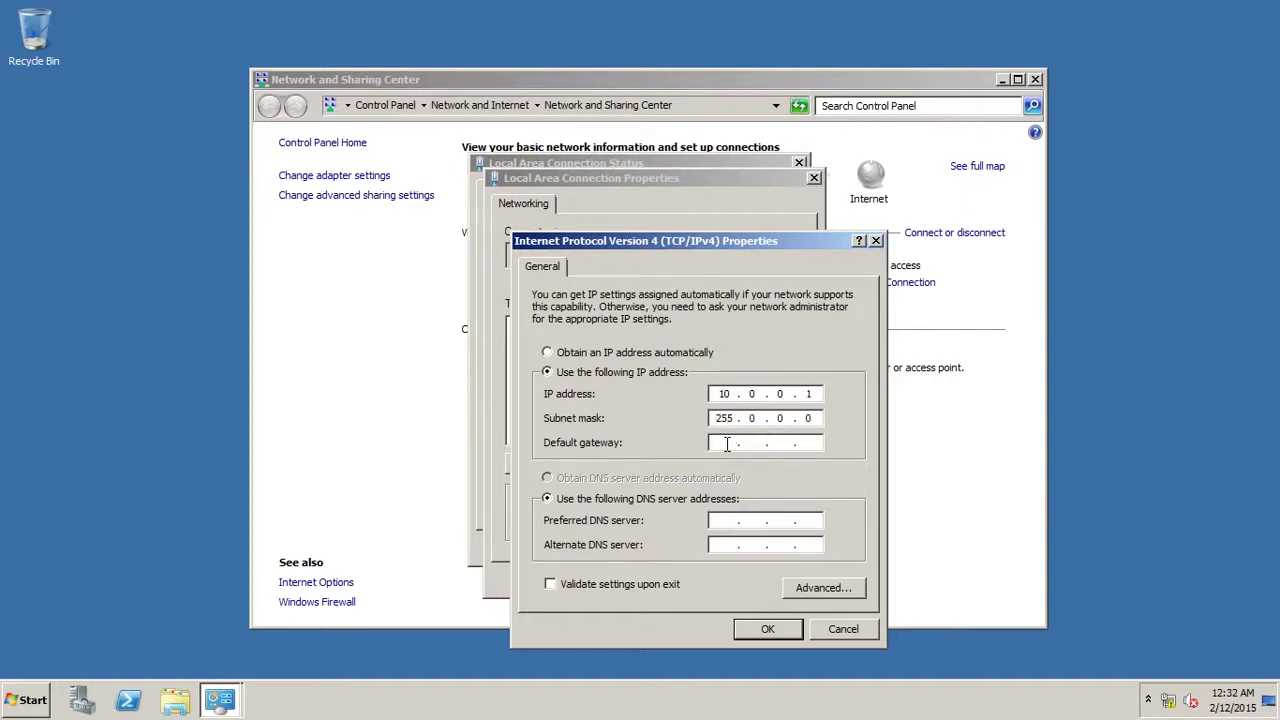
pyautogui.write('10 . 0 . 0 . 254')
pyautogui.click(726, 520)
pyautogui.write('10.0.0.1')
# Save the static IPv4 settings and close all the network windows.
pyautogui.click(769, 632)
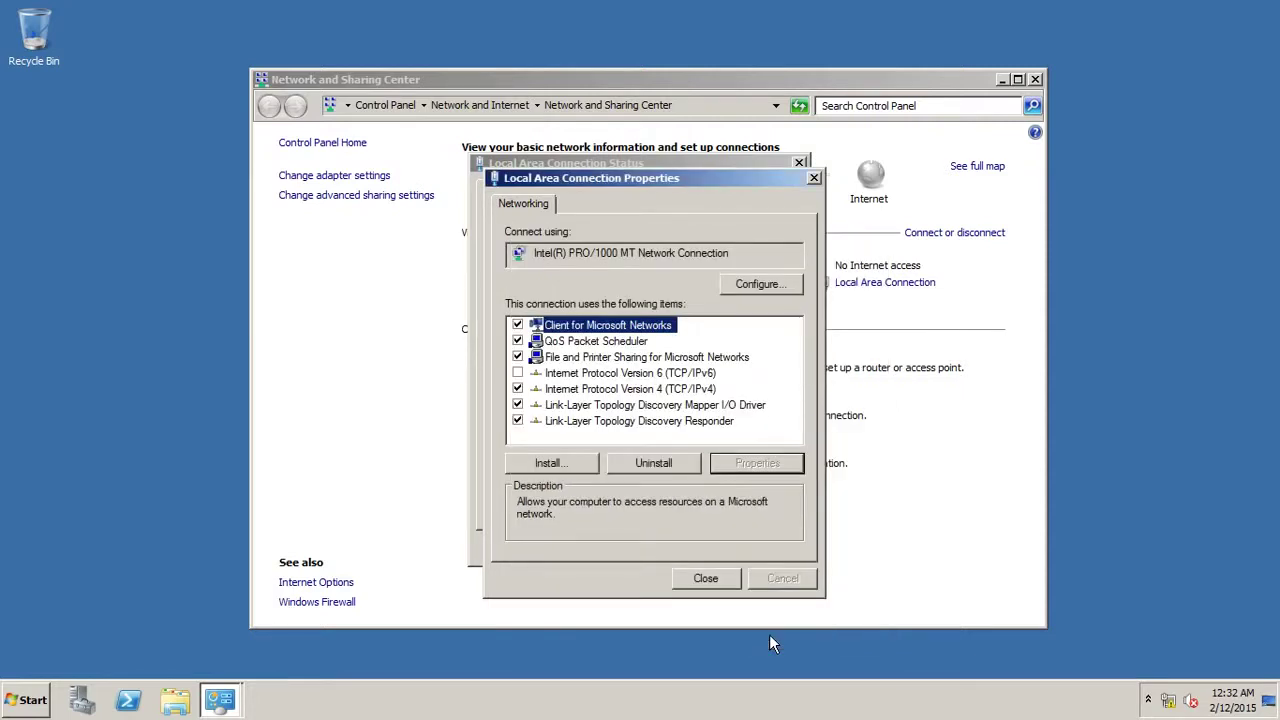
pyautogui.click(713, 581)
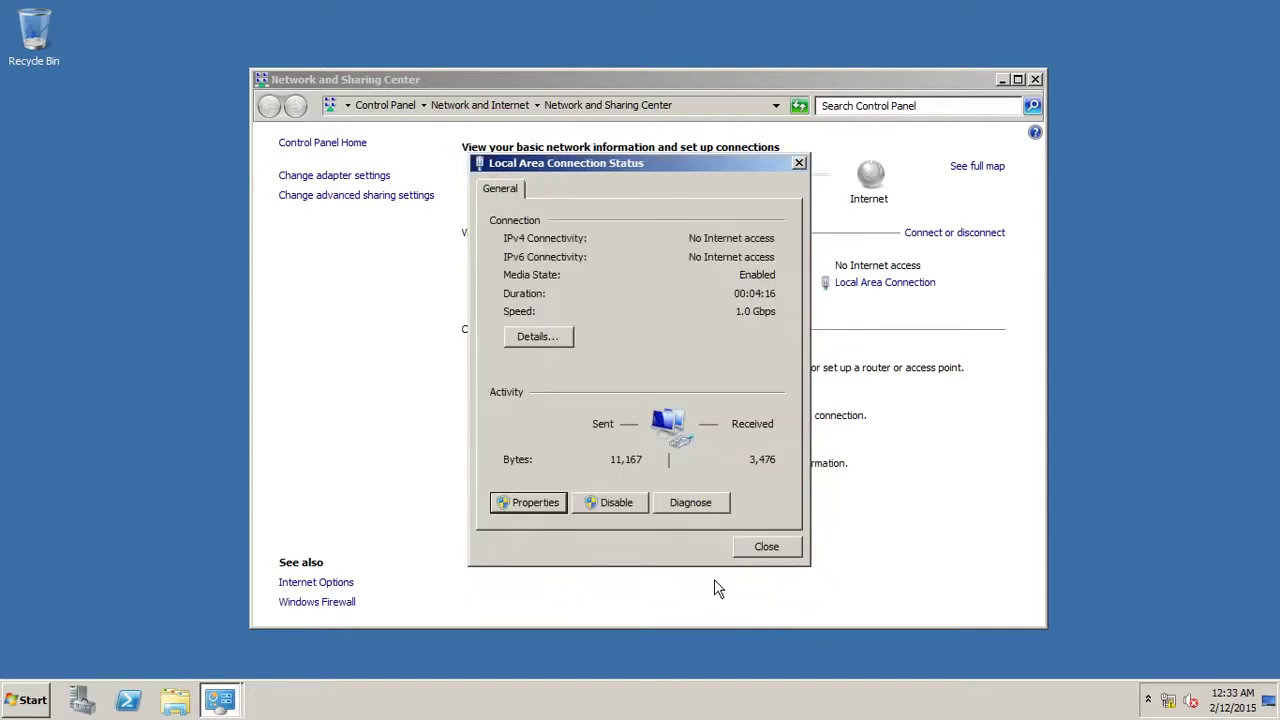
pyautogui.click(764, 547)
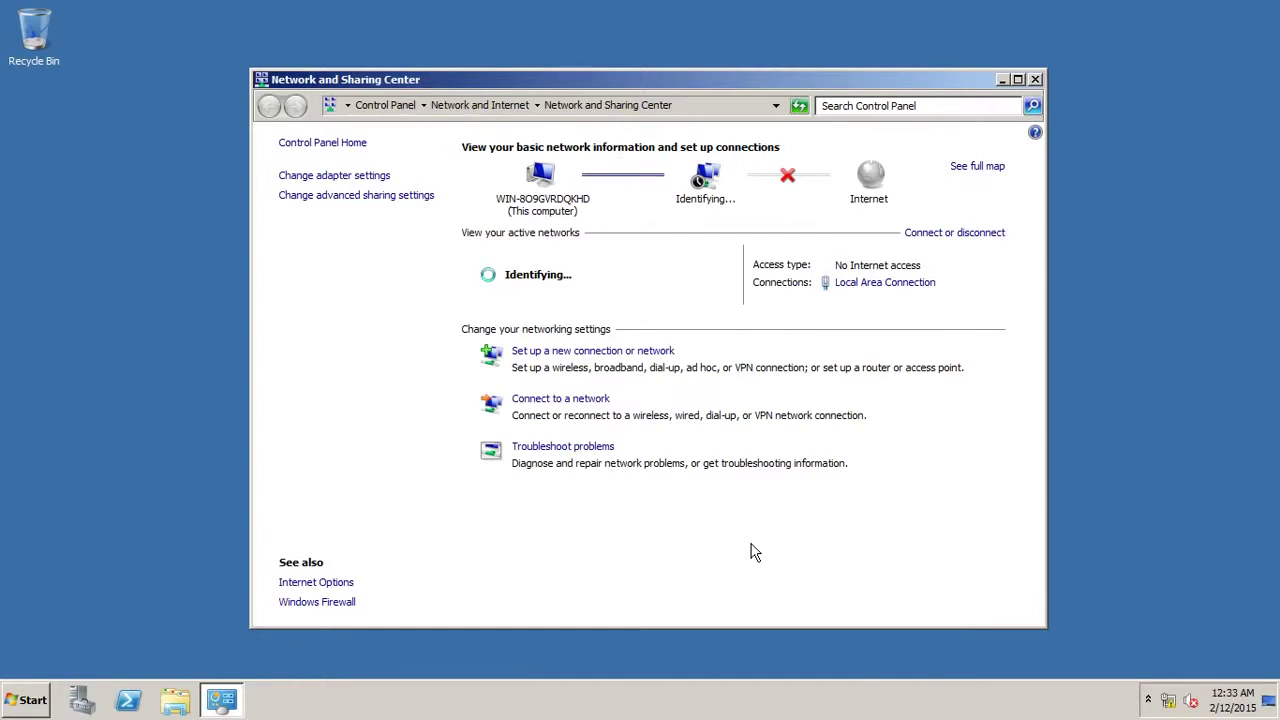
pyautogui.click(1034, 80)
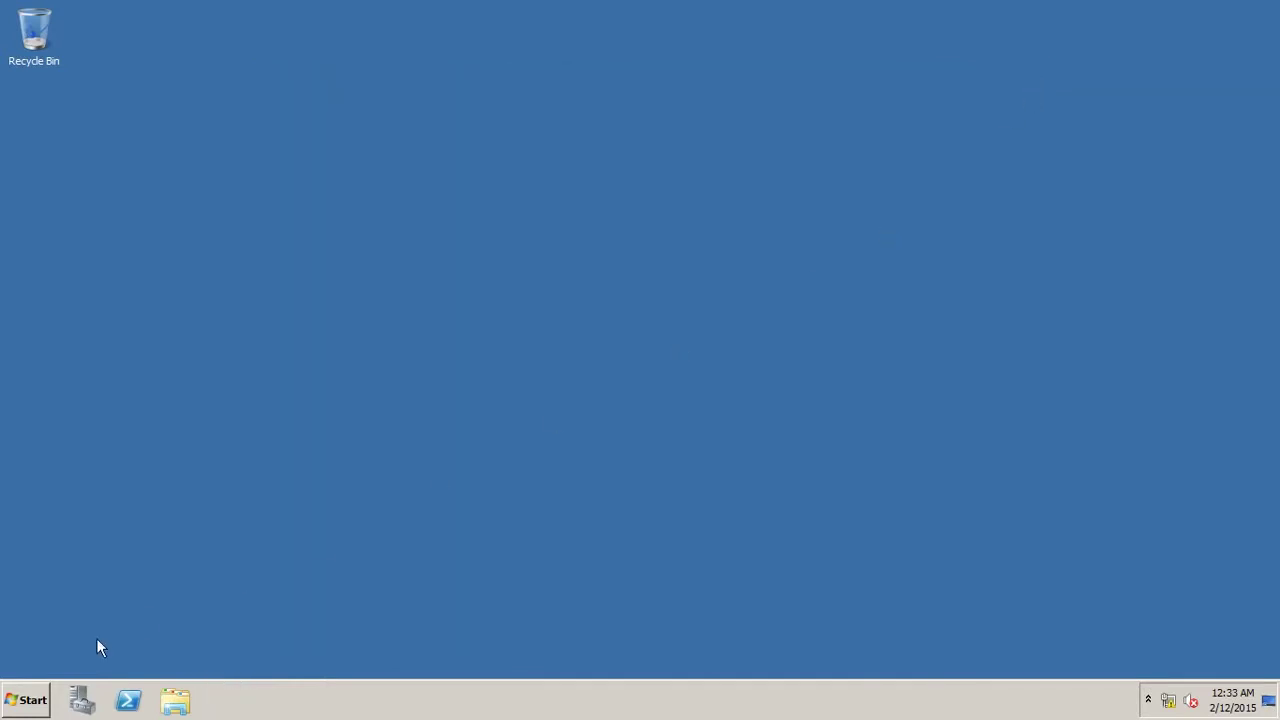
# Open the System properties for Computer from the Start menu.
pyautogui.click(27, 700)
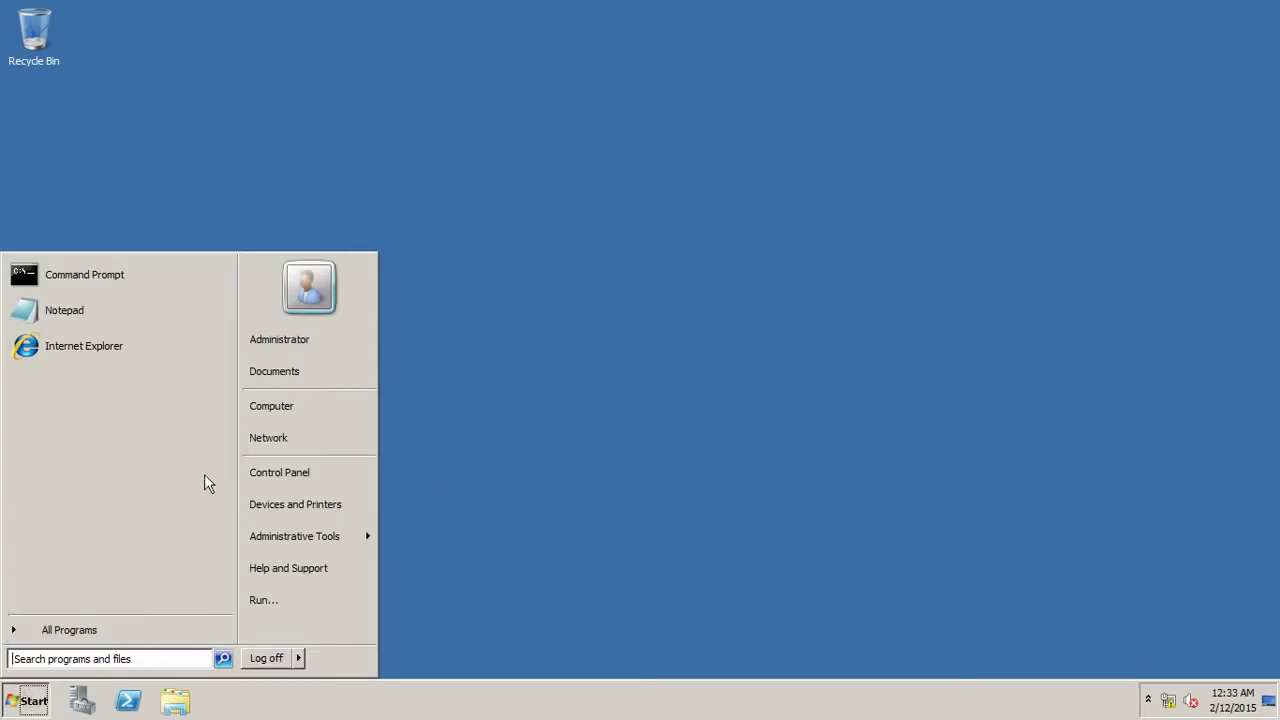
pyautogui.rightClick(290, 407)
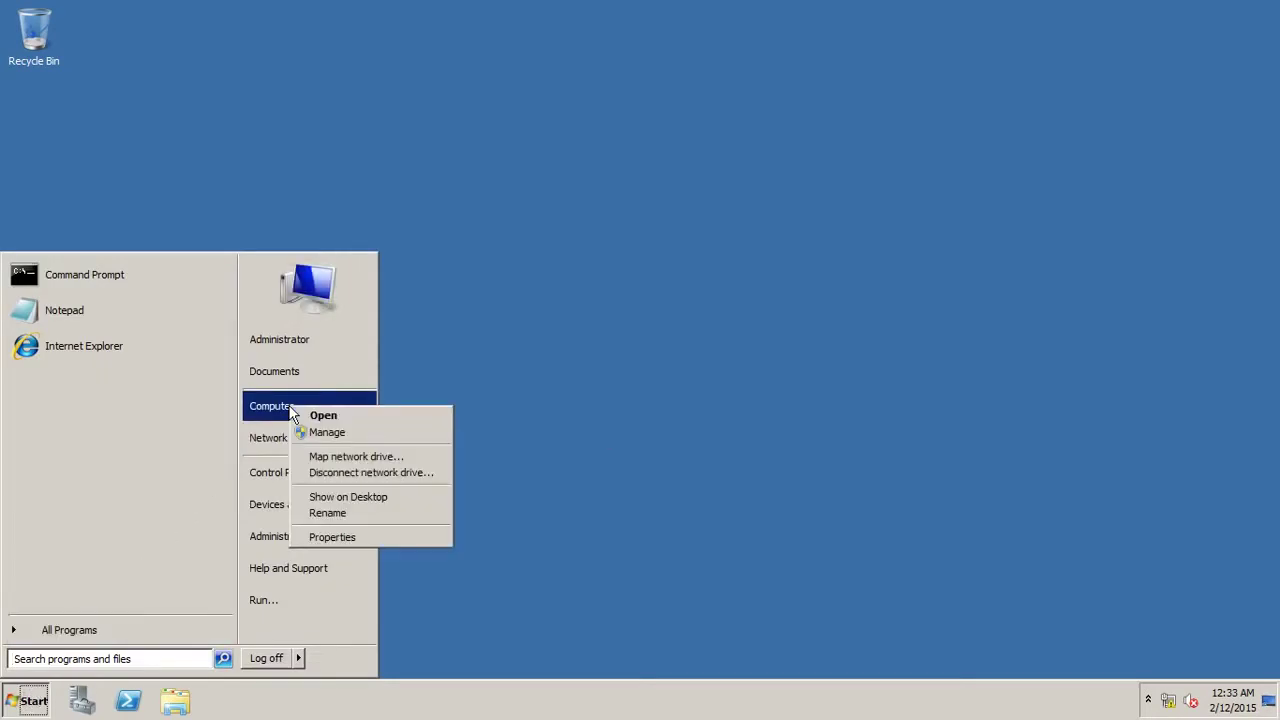
pyautogui.click(359, 537)
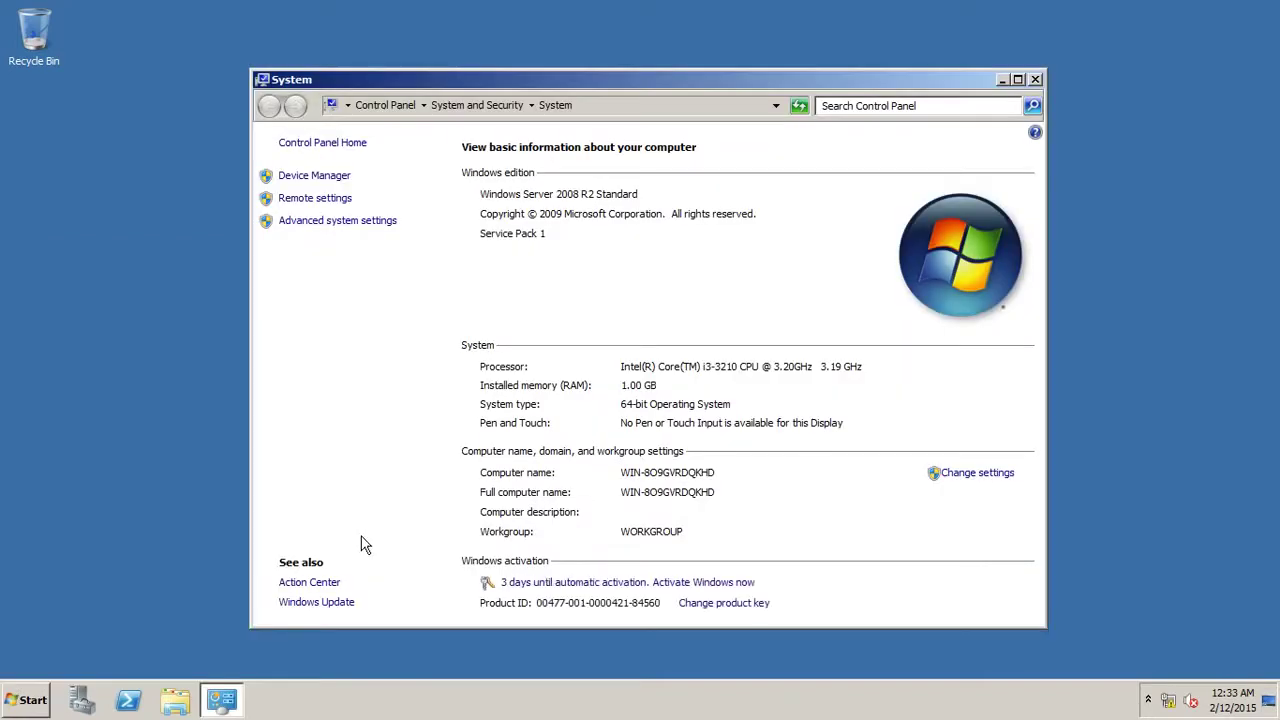
# Change the computer name to SERVER and acknowledge the restart-required notice.
pyautogui.click(977, 474)
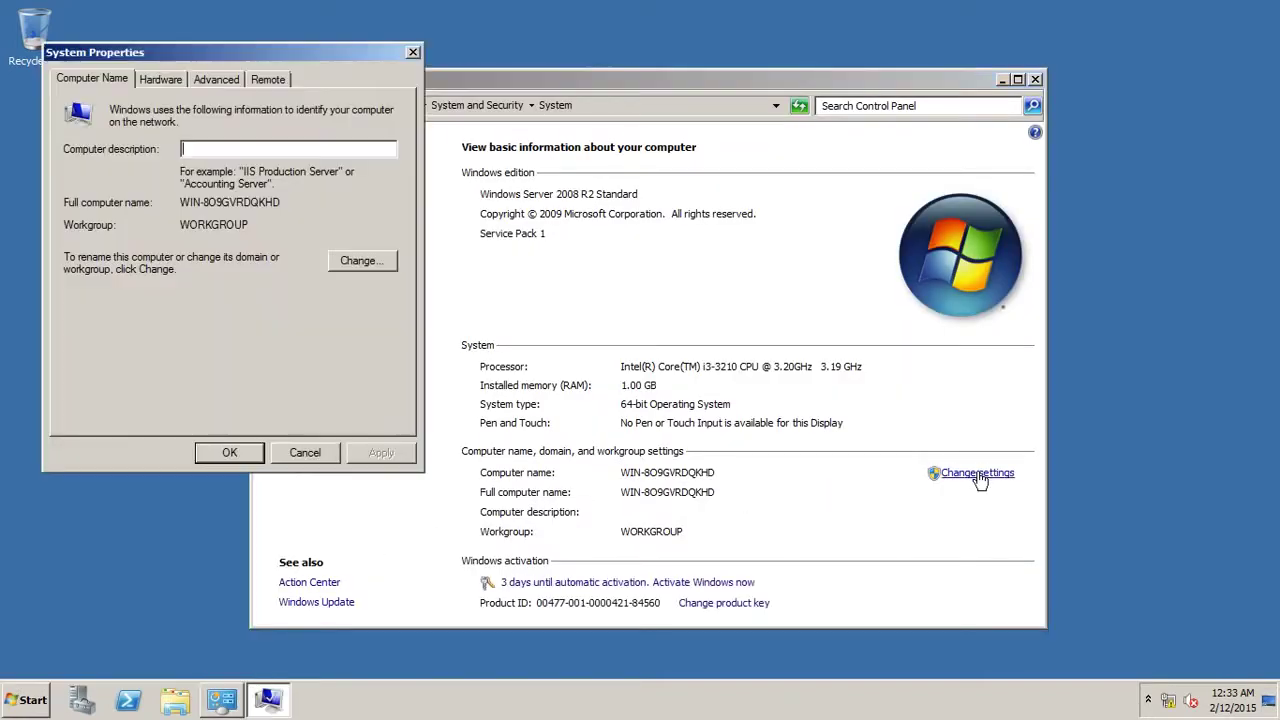
pyautogui.click(361, 266)
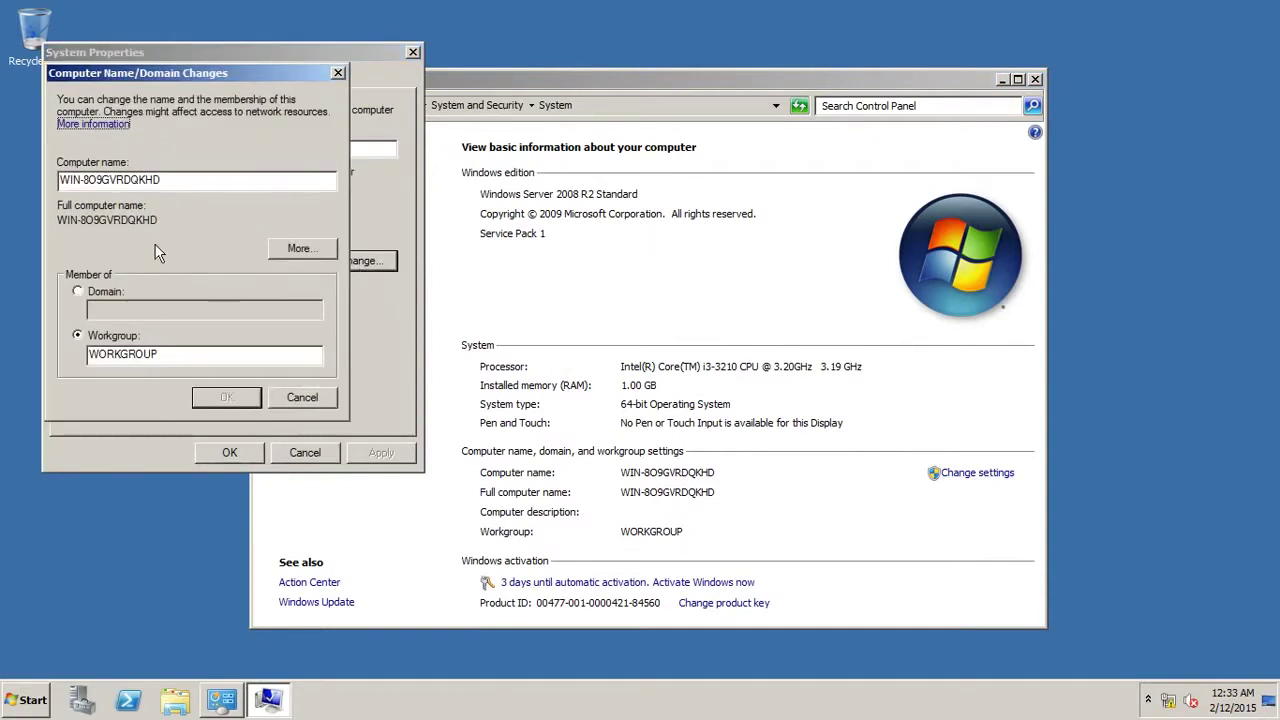
pyautogui.moveTo(169, 180); pyautogui.dragTo(41, 184)
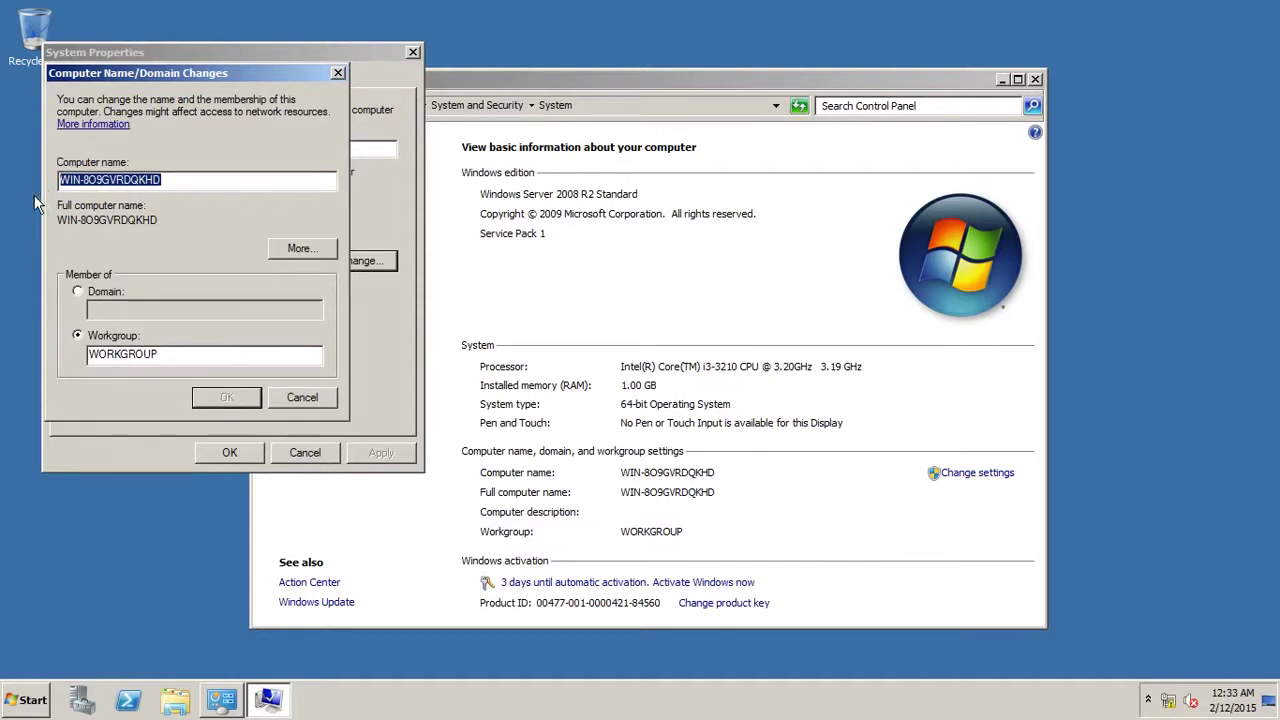
pyautogui.write('SERV')
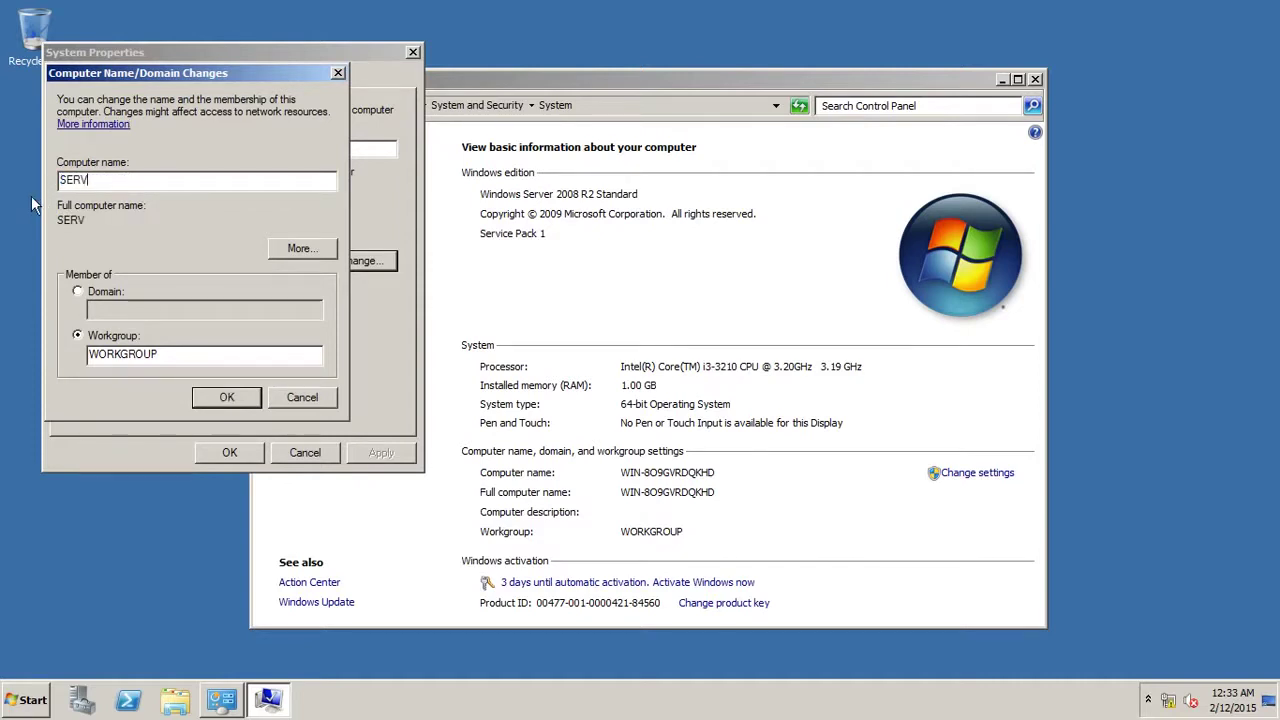
pyautogui.write('ER')
pyautogui.click(220, 397)
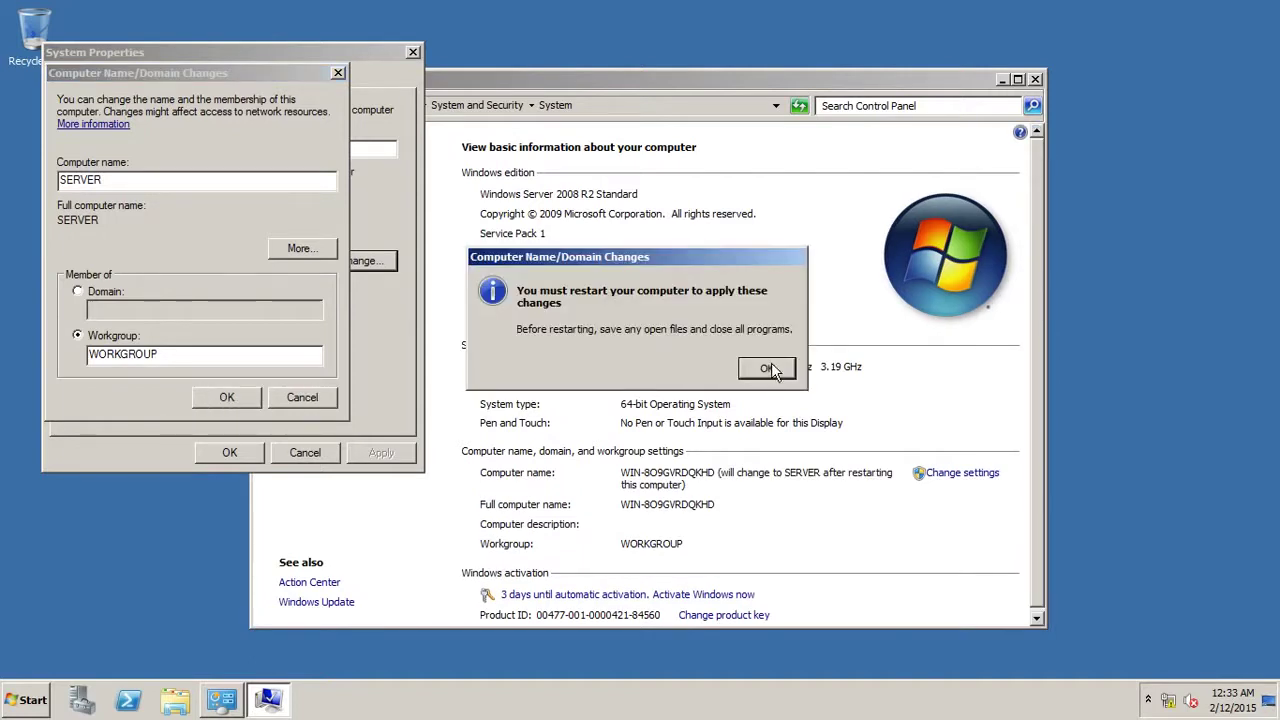
pyautogui.click(766, 369)
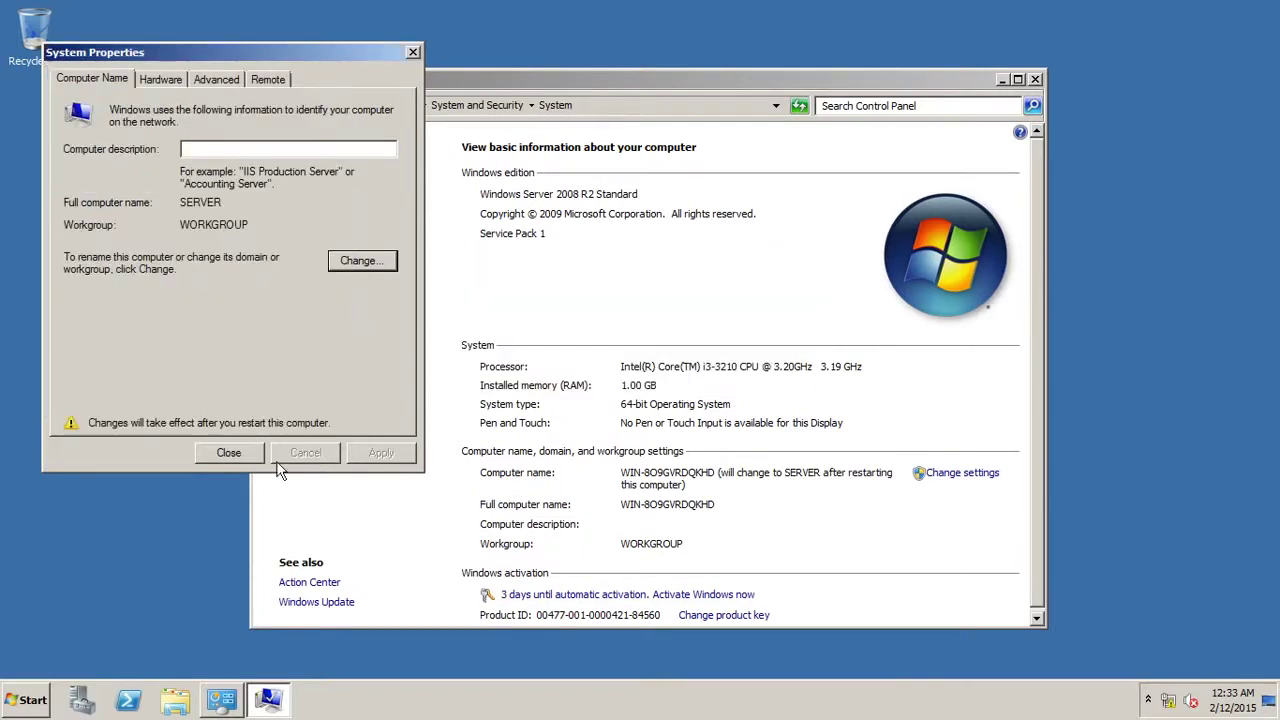
pyautogui.click(226, 455)
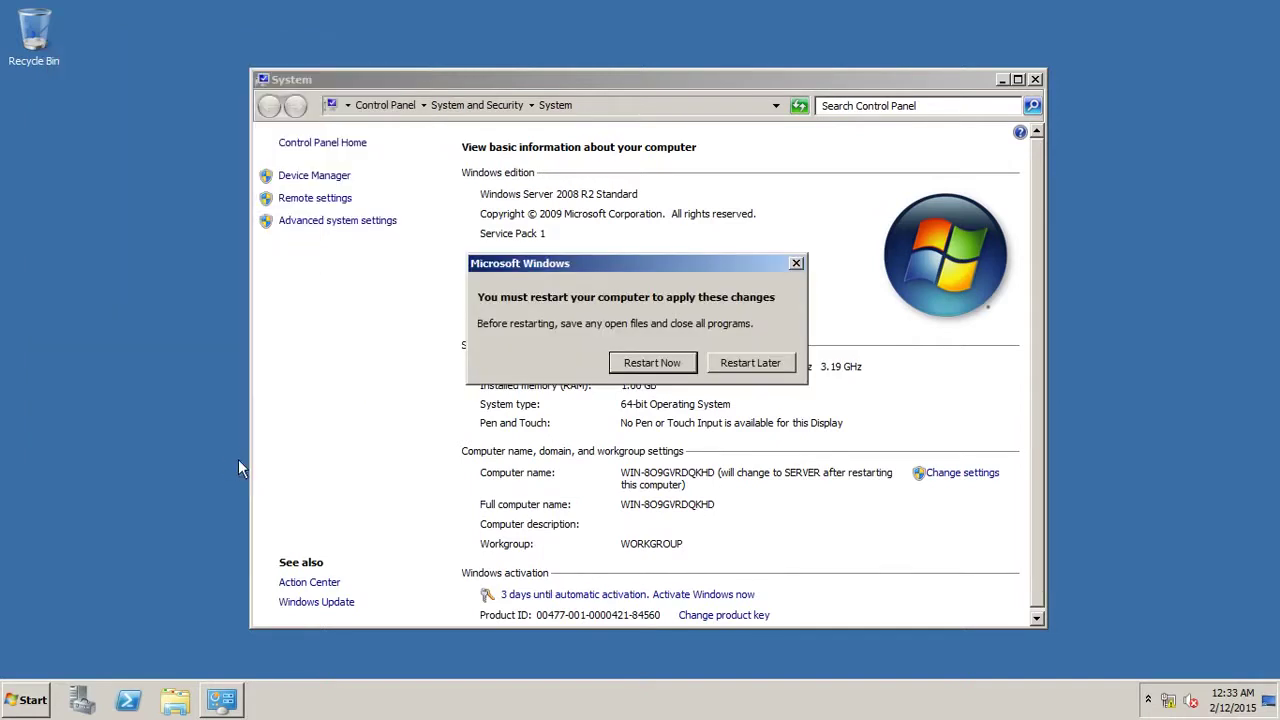
# Restart the server now so the name SERVER takes effect.
pyautogui.click(674, 366)
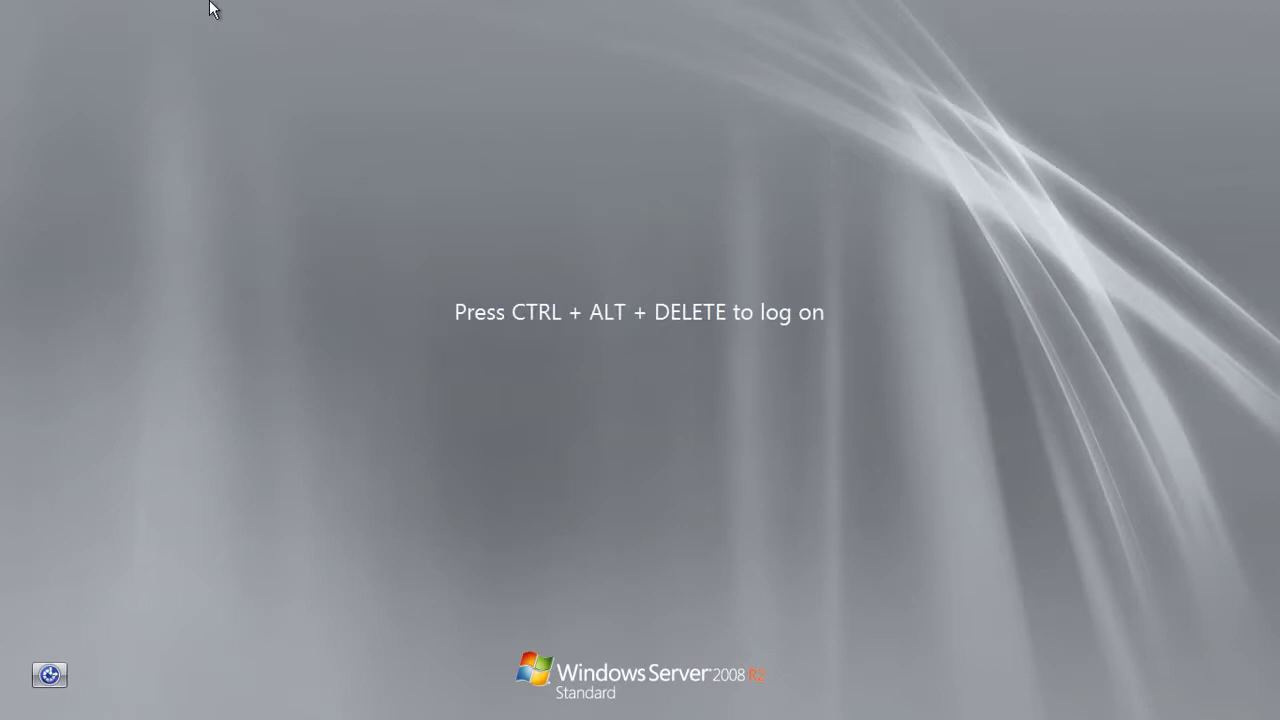
# Log on as Administrator with the account password.
pyautogui.hotkey('ctrl', 'alt', 'Delete')
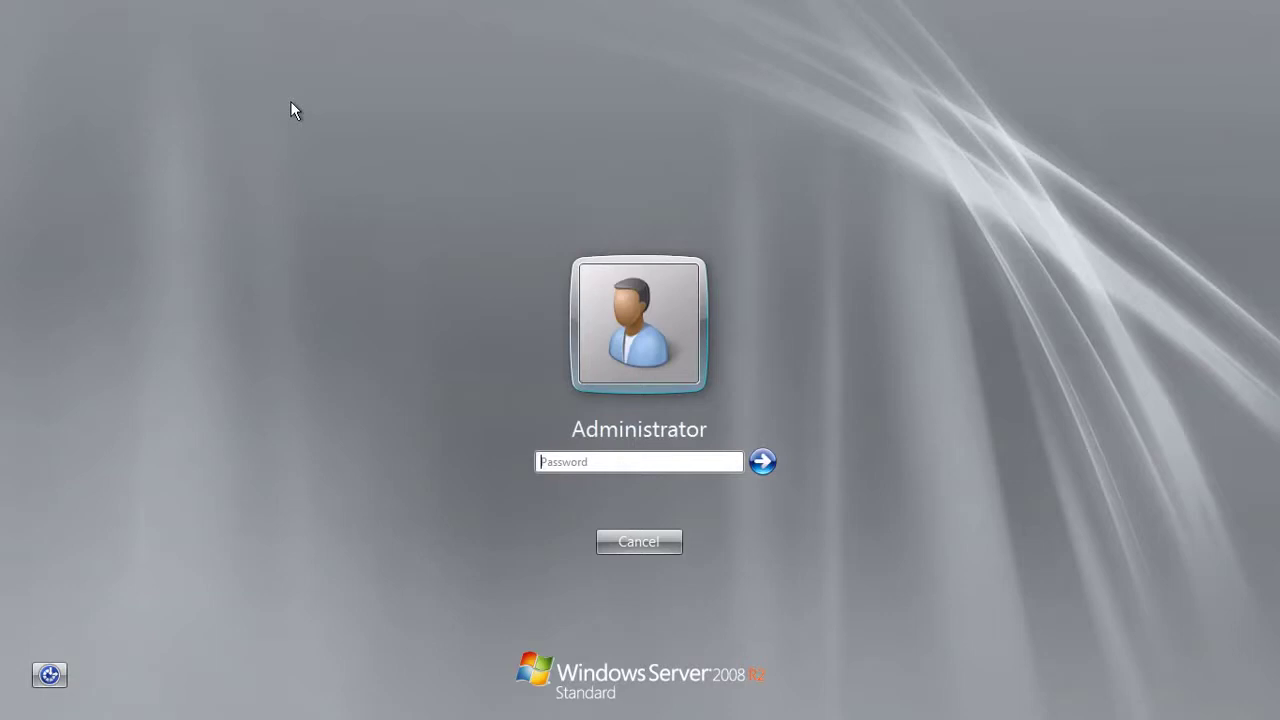
pyautogui.write('********')
pyautogui.press('Return')
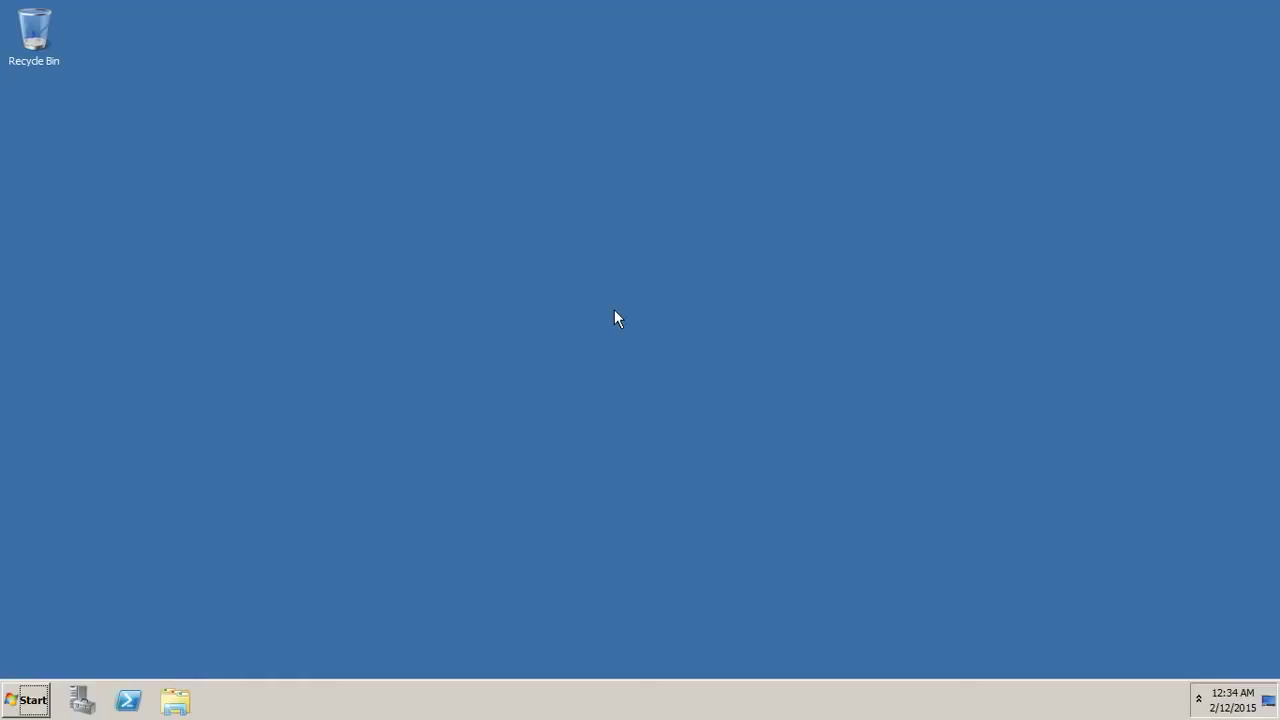
# Refresh the desktop twice and launch Server Manager from the taskbar.
pyautogui.rightClick(429, 237)
pyautogui.click(464, 280)
pyautogui.rightClick(421, 278)
pyautogui.click(457, 319)
pyautogui.click(82, 702)
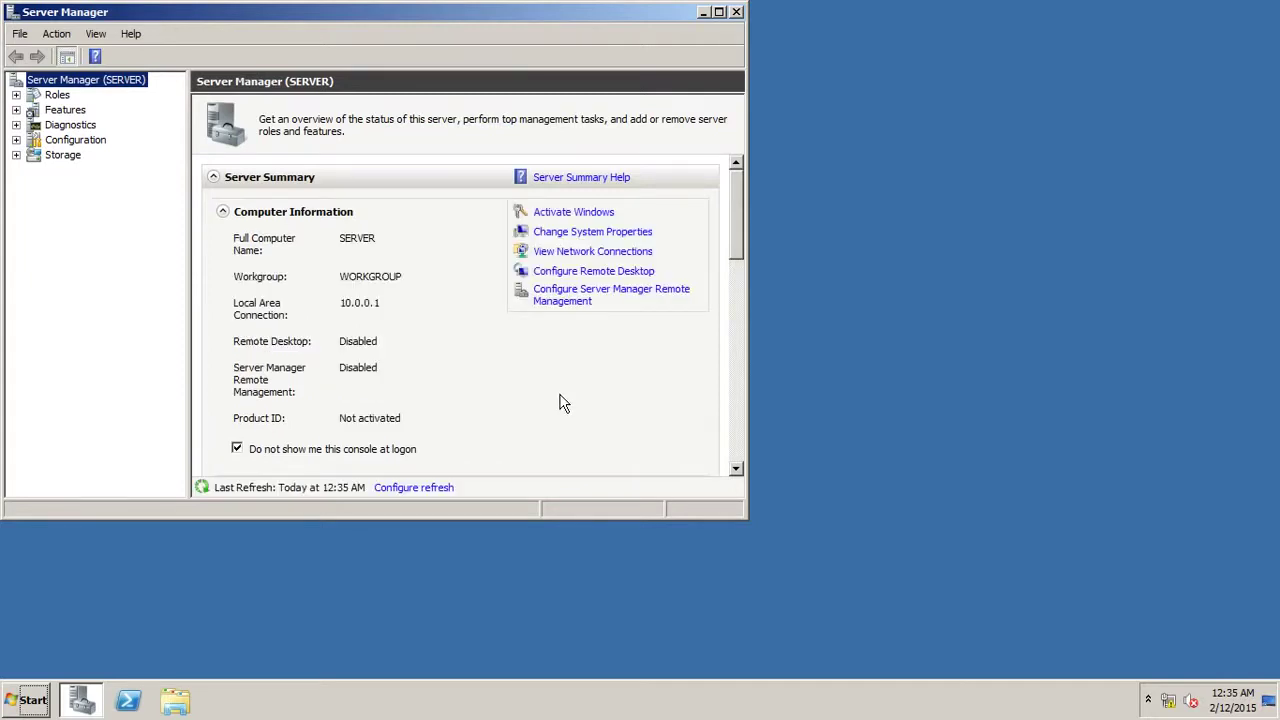
# Add the Active Directory Domain Services role with required .NET Framework 3.5.1 features and start installing.
pyautogui.click(44, 98)
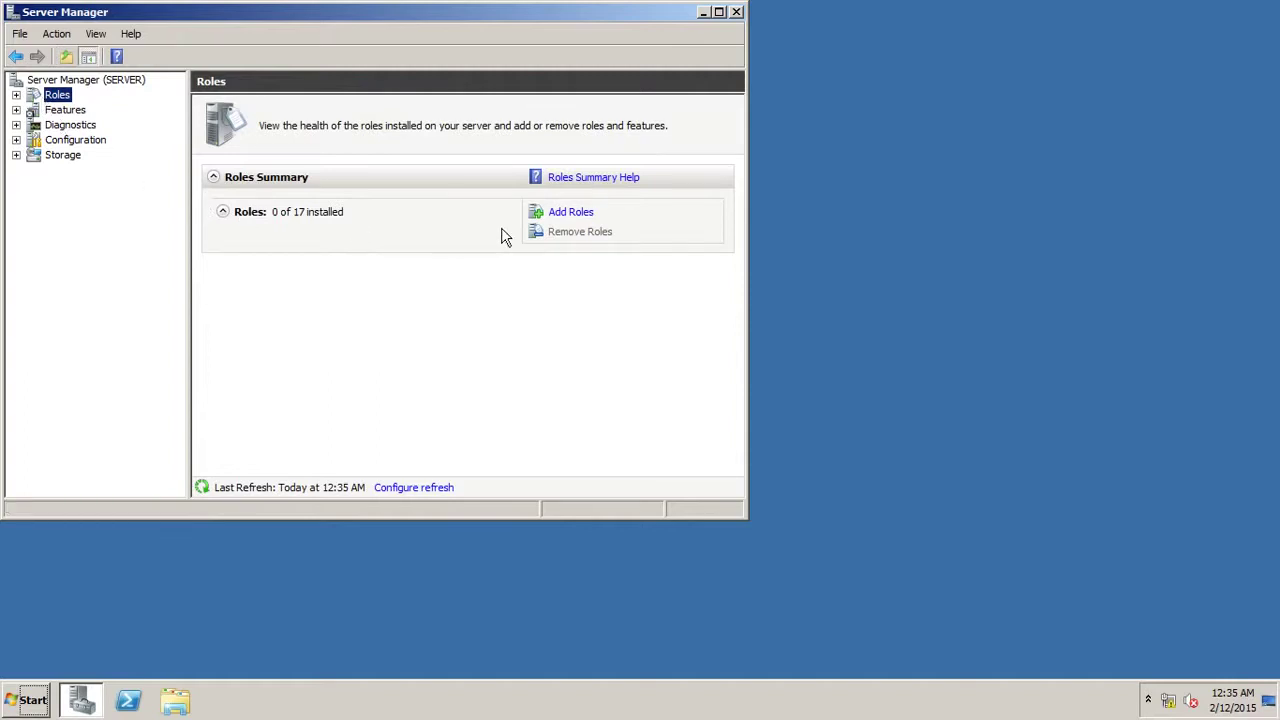
pyautogui.click(575, 212)
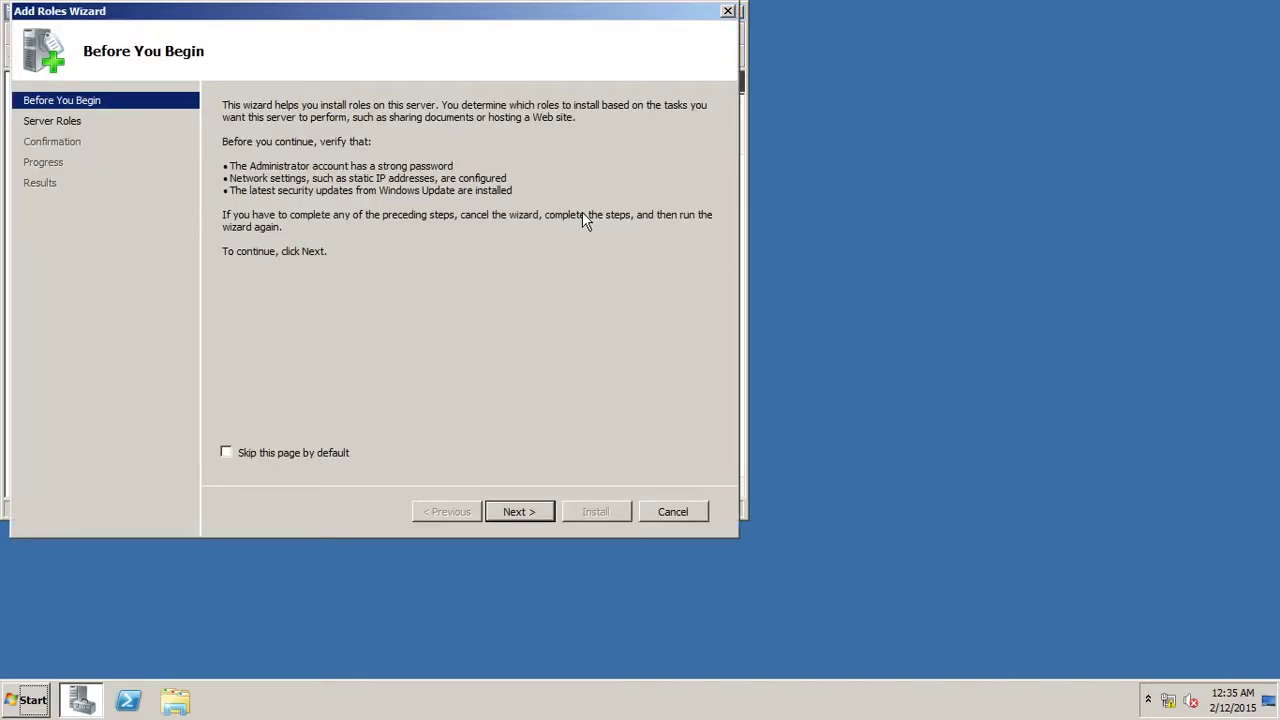
pyautogui.click(529, 513)
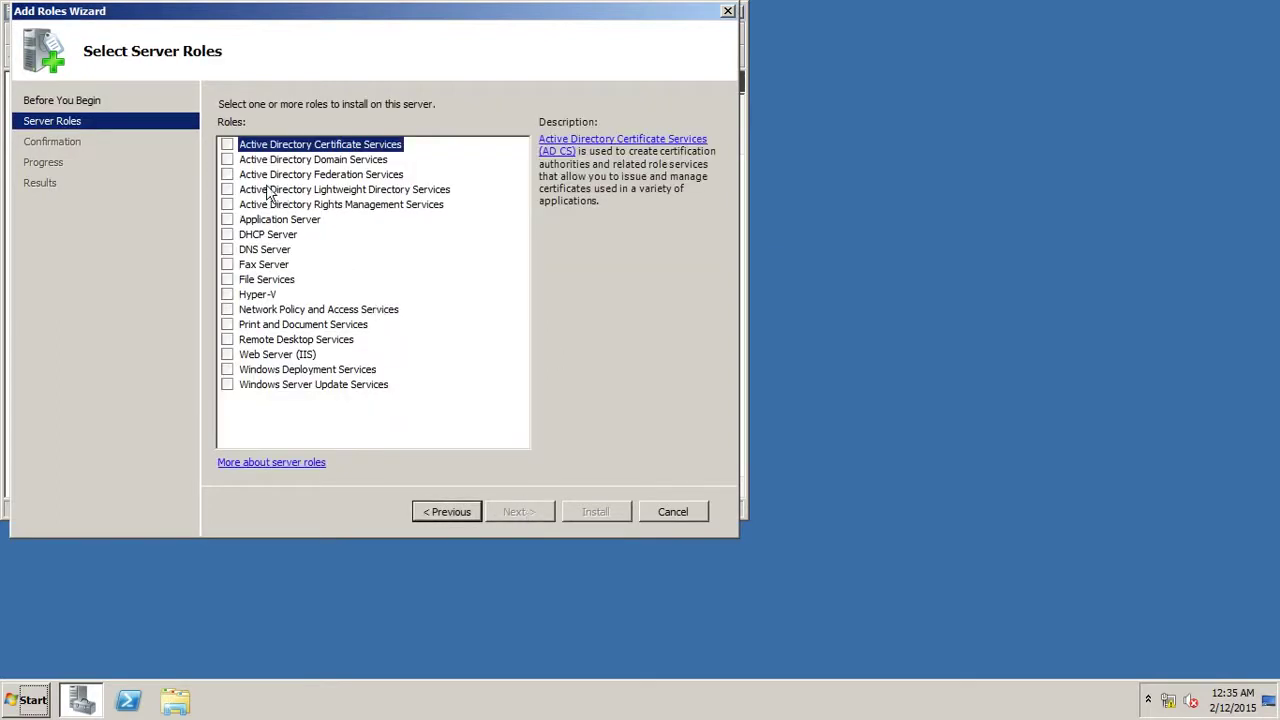
pyautogui.click(224, 159)
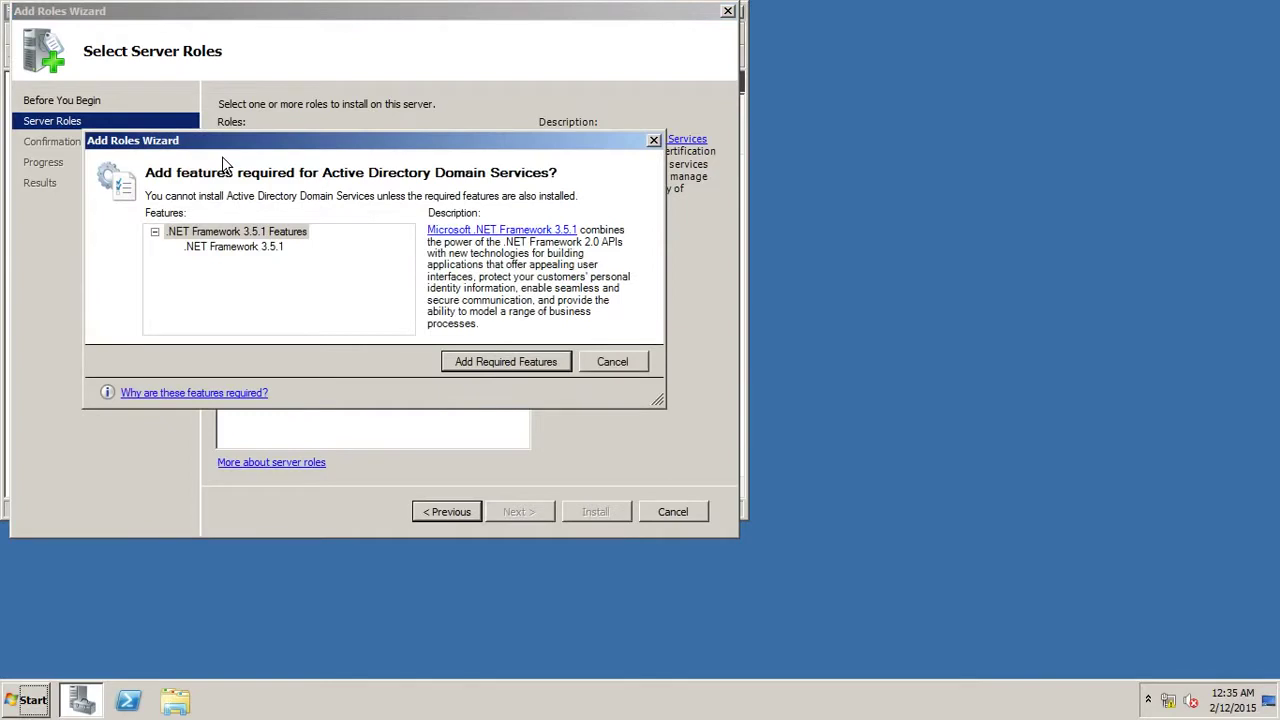
pyautogui.click(490, 366)
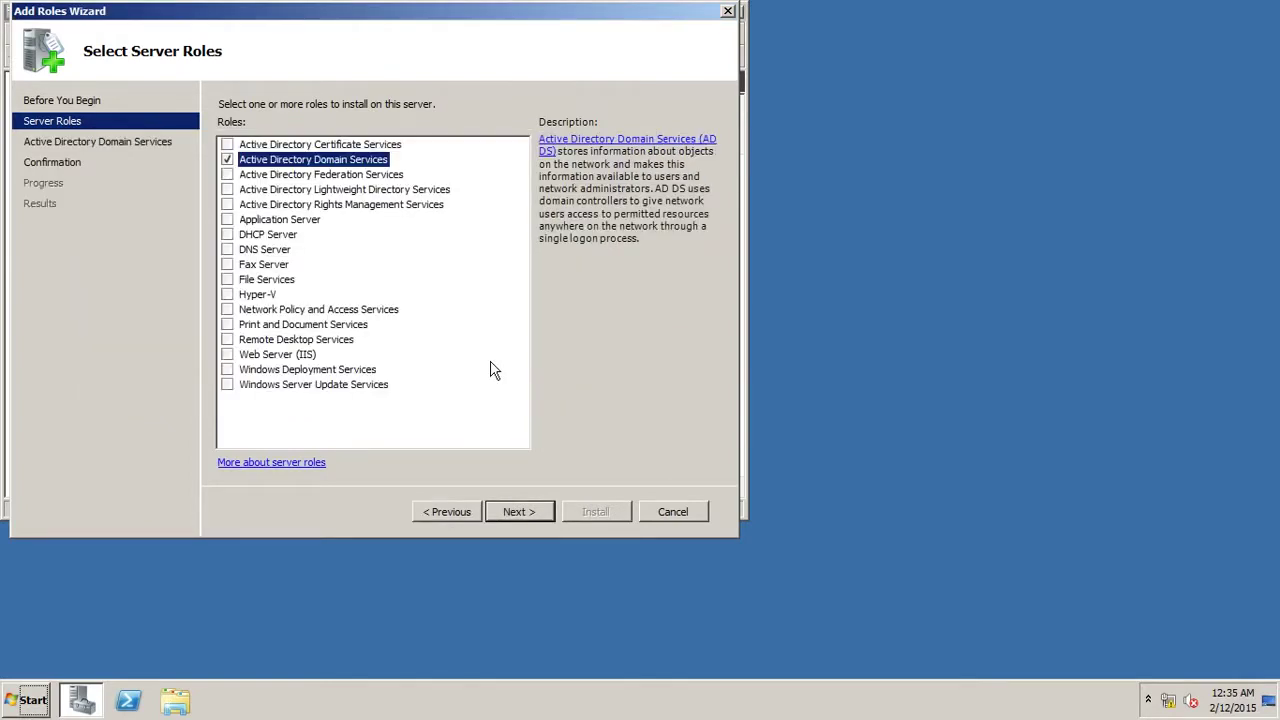
pyautogui.click(527, 513)
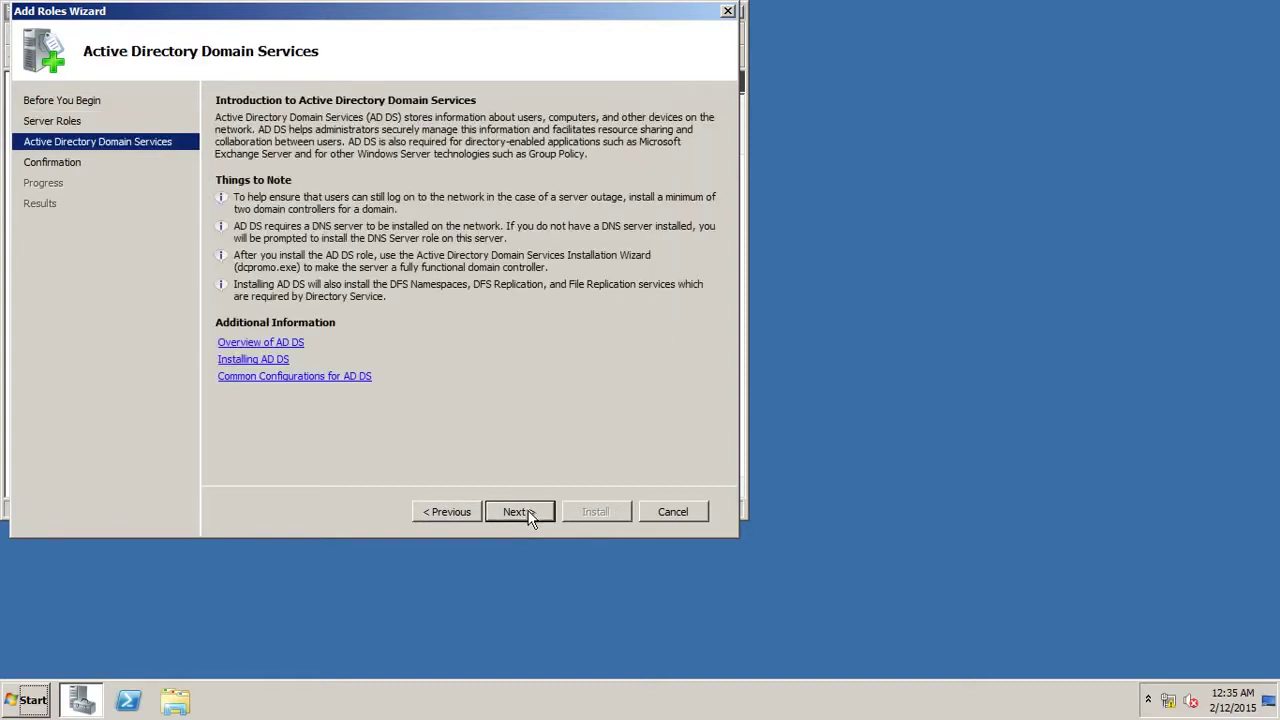
pyautogui.click(519, 511)
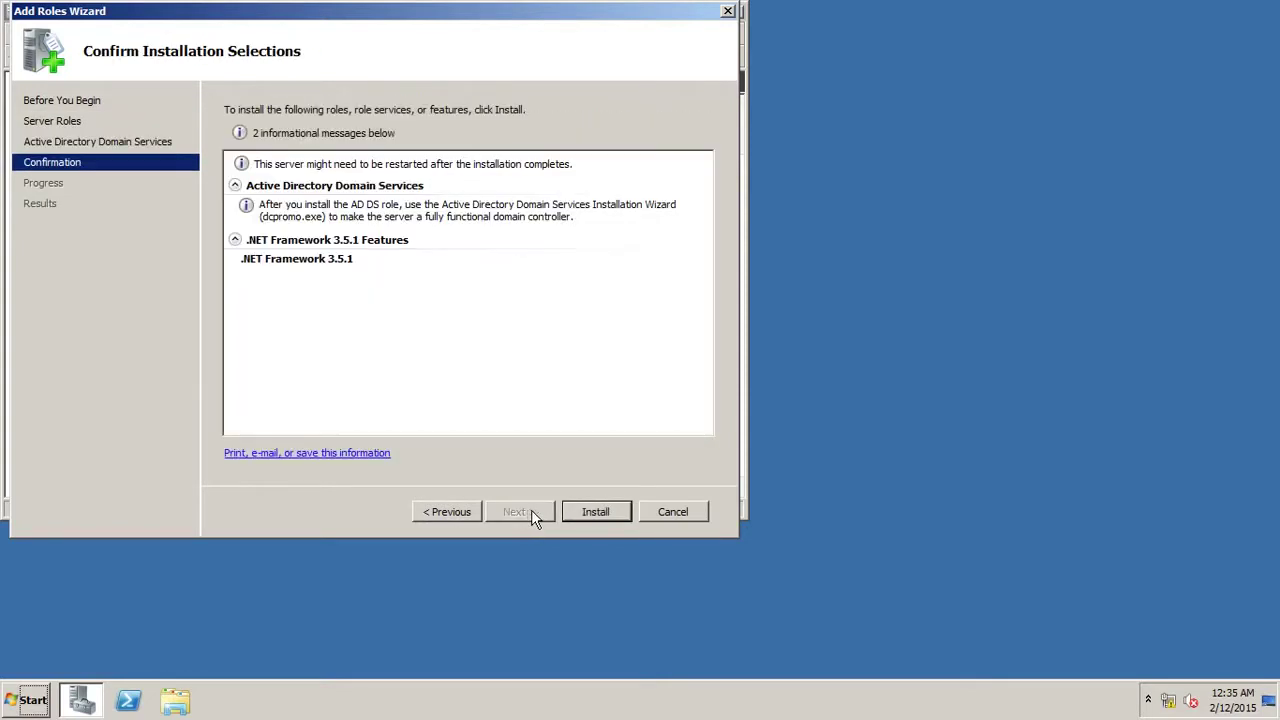
pyautogui.click(594, 515)
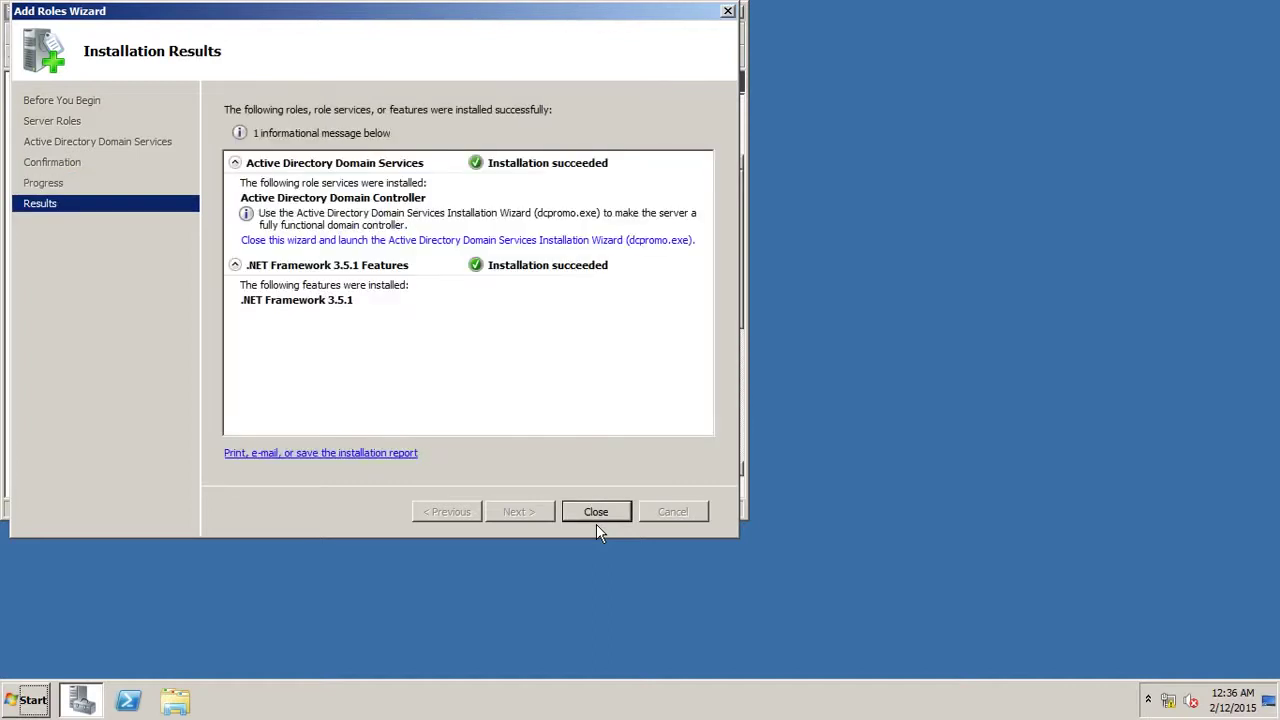
# Close the Add Roles Wizard after AD DS installs successfully.
pyautogui.click(592, 513)
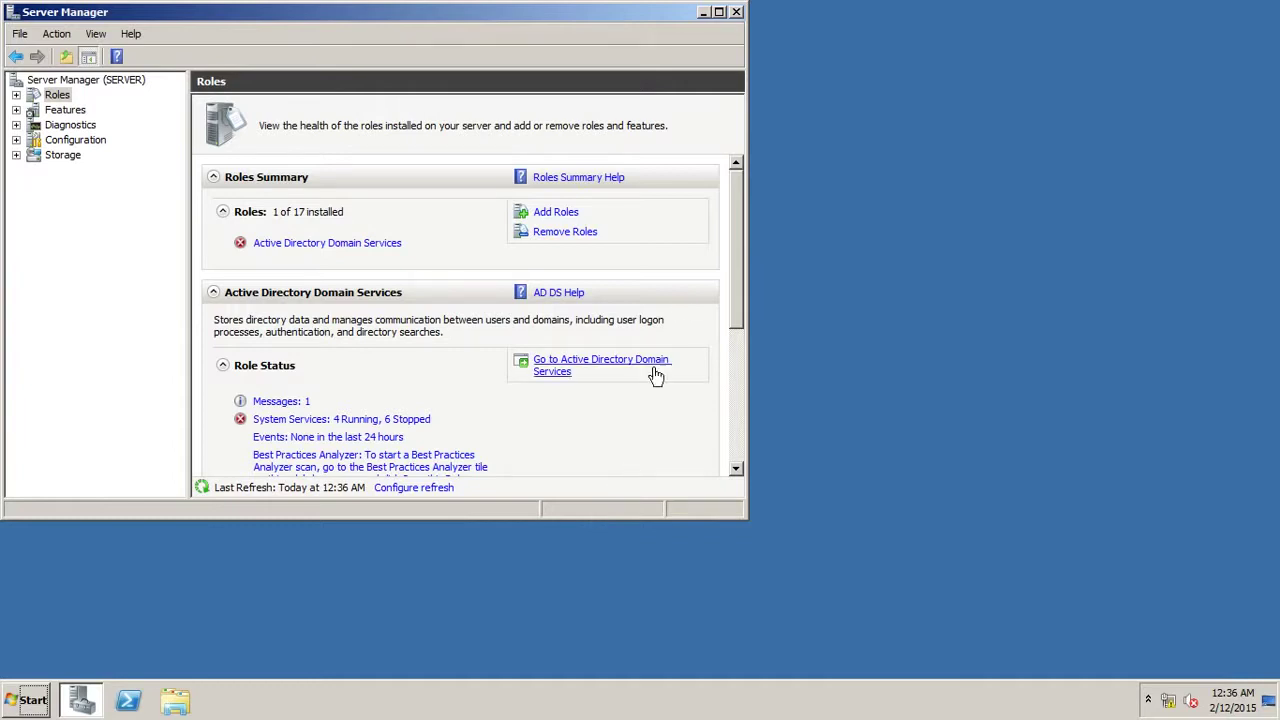
# Close Server Manager and launch dcpromo.exe from the Start menu search.
pyautogui.click(735, 13)
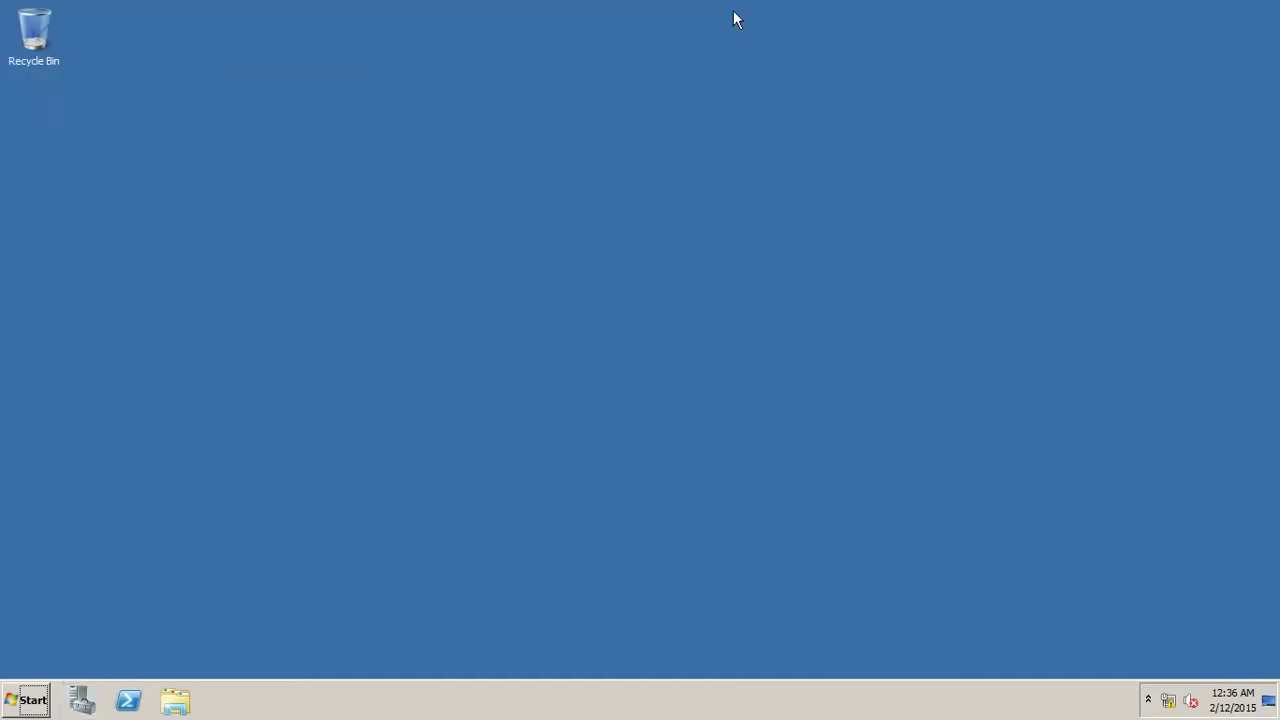
pyautogui.click(44, 700)
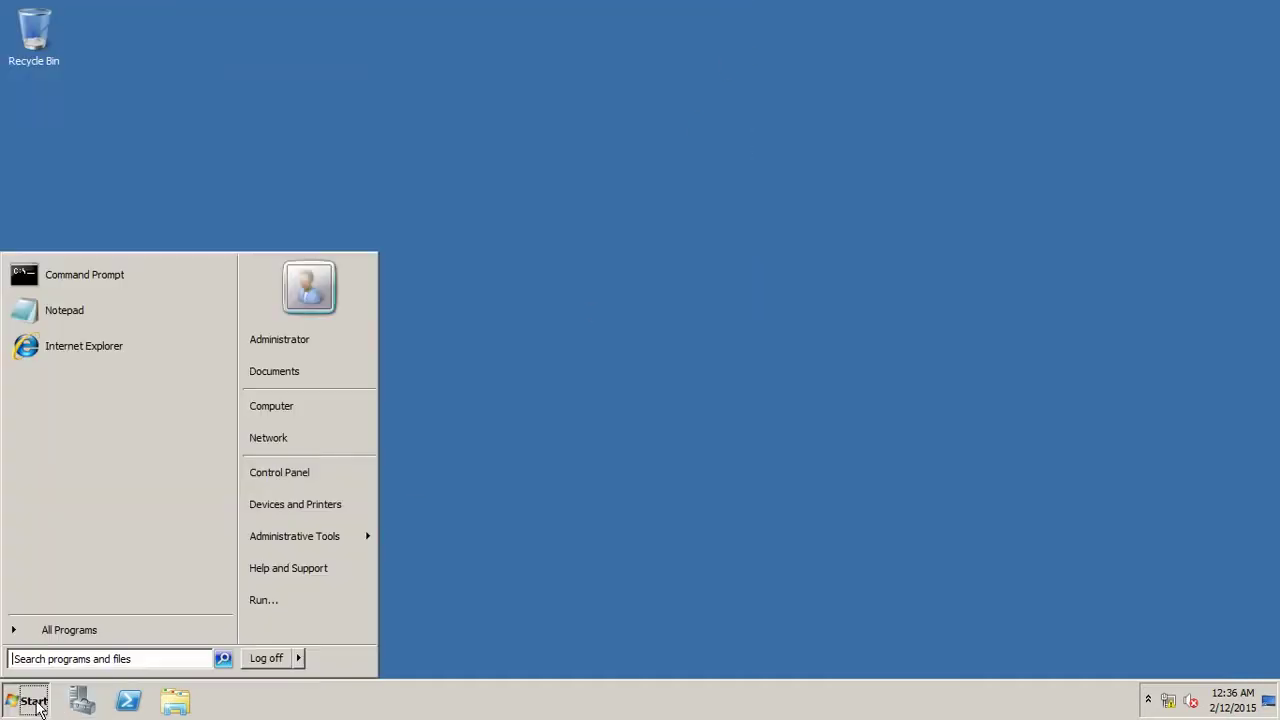
pyautogui.click(77, 658)
pyautogui.write('dc')
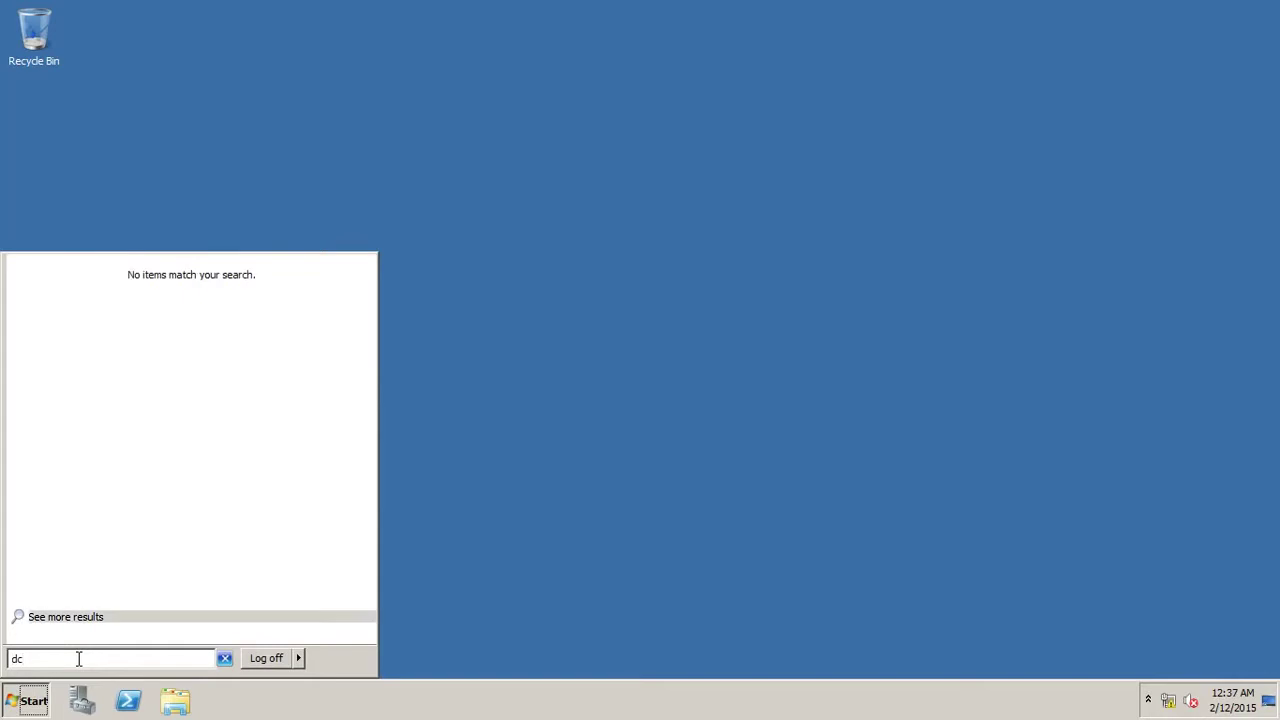
pyautogui.write('promo.')
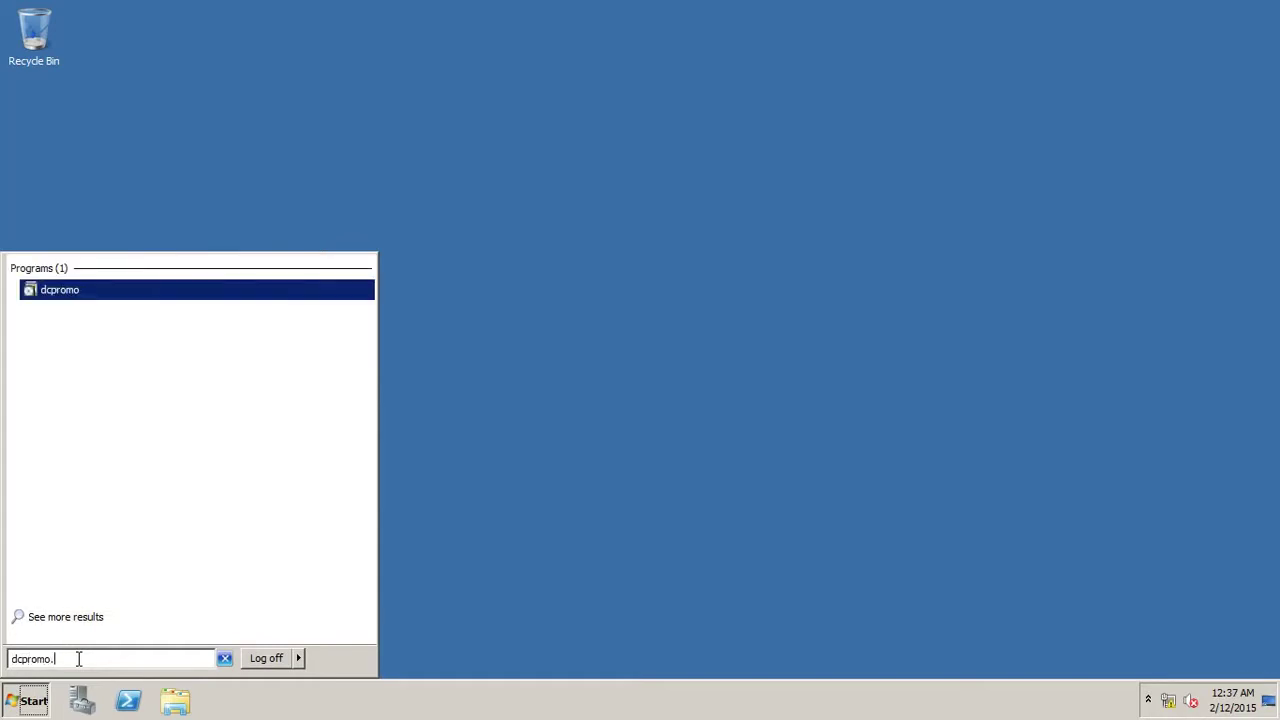
pyautogui.write('ex')
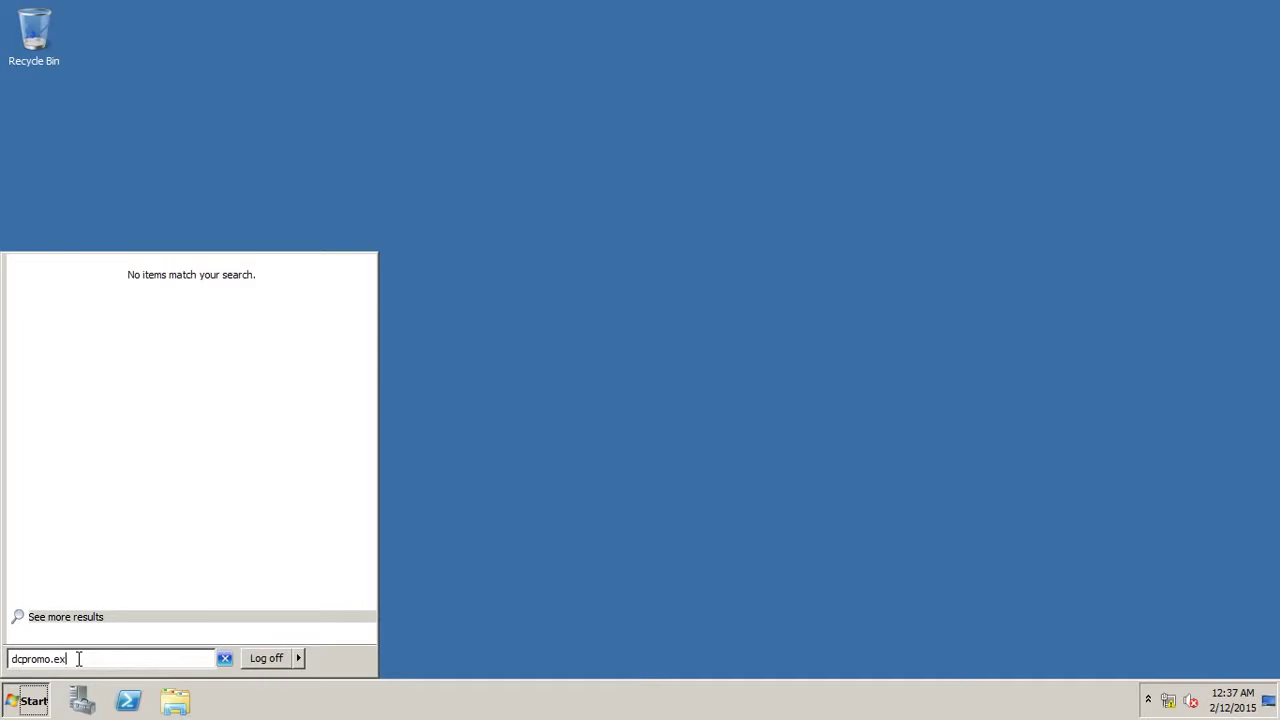
pyautogui.write('e')
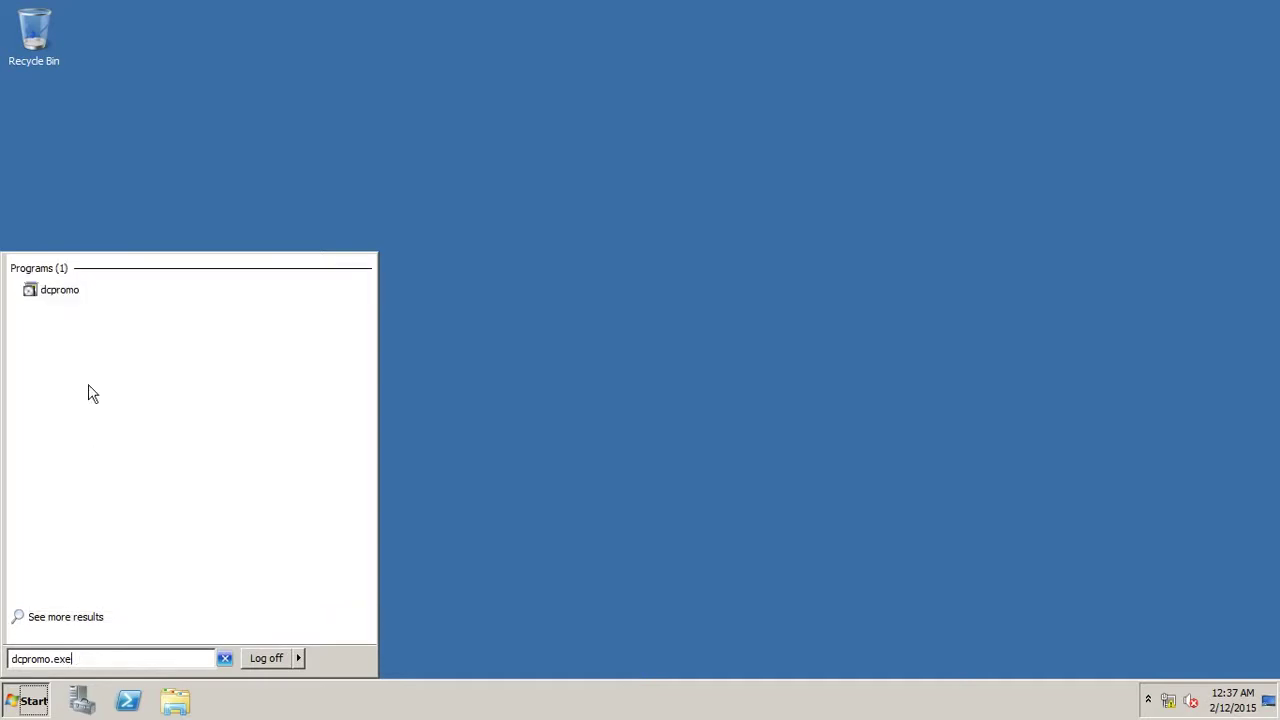
pyautogui.click(56, 295)
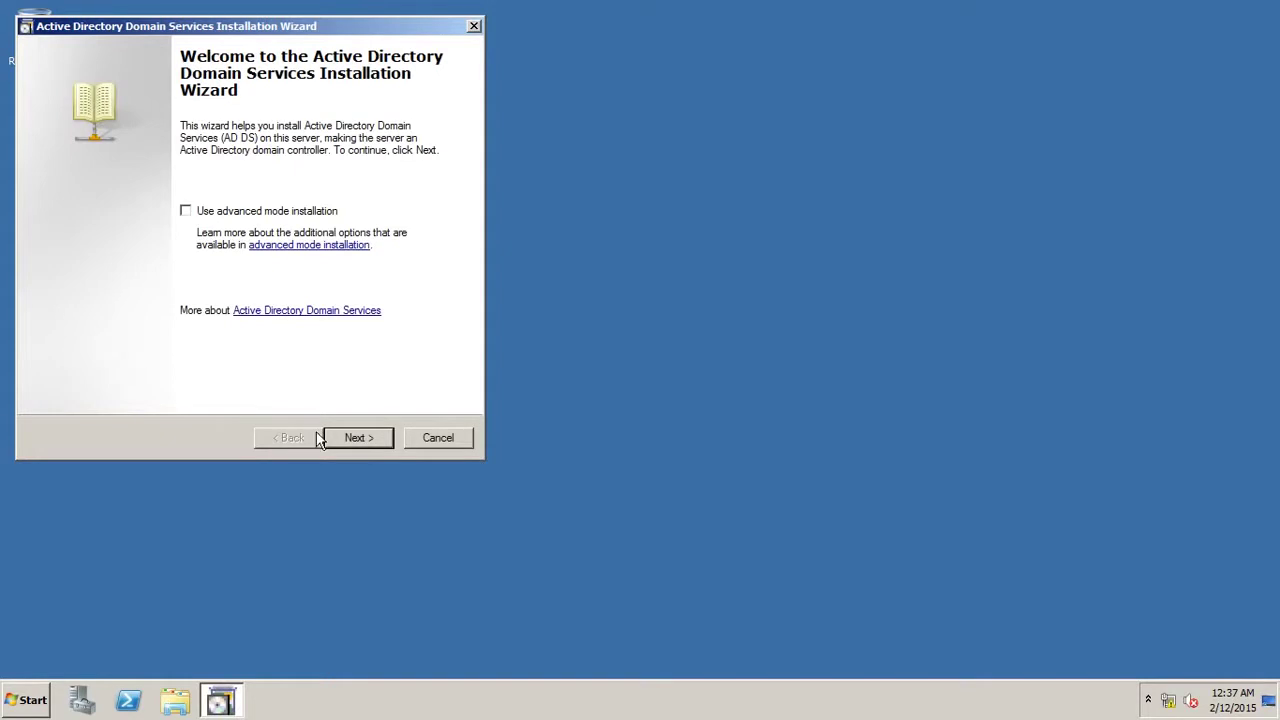
# Create a new domain in a new forest with forest root domain networking.local.
pyautogui.click(372, 440)
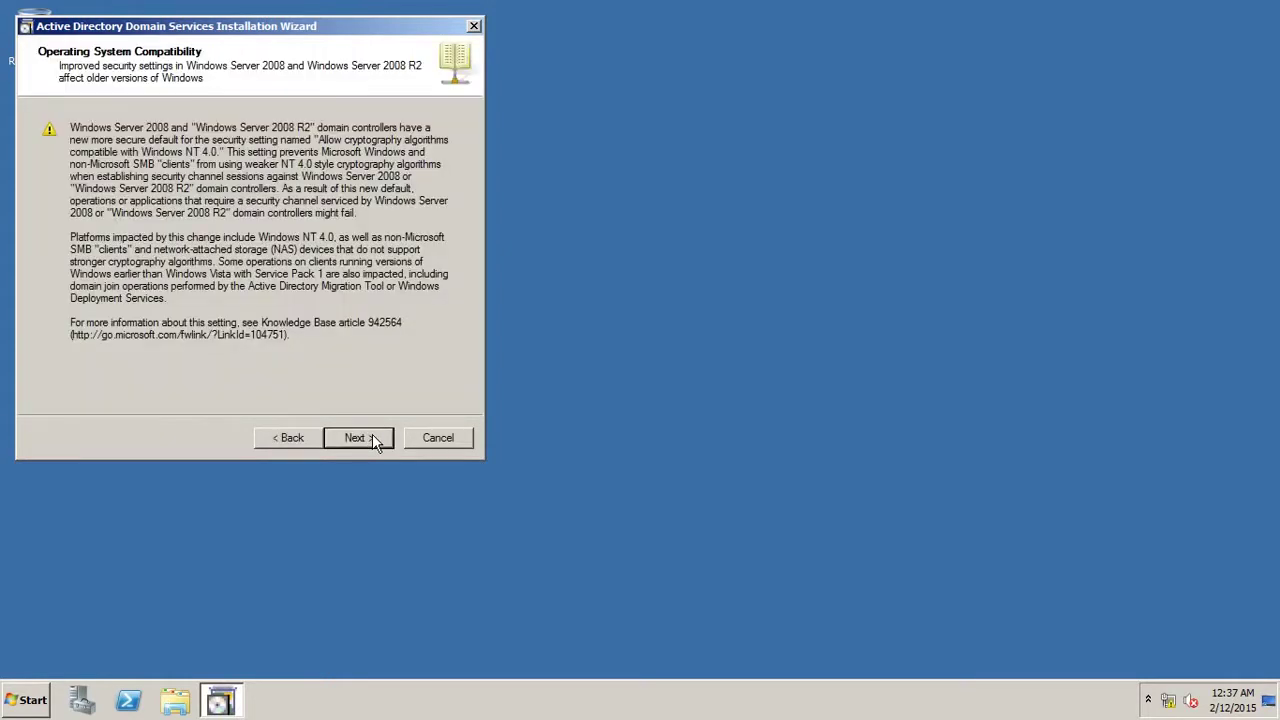
pyautogui.click(372, 438)
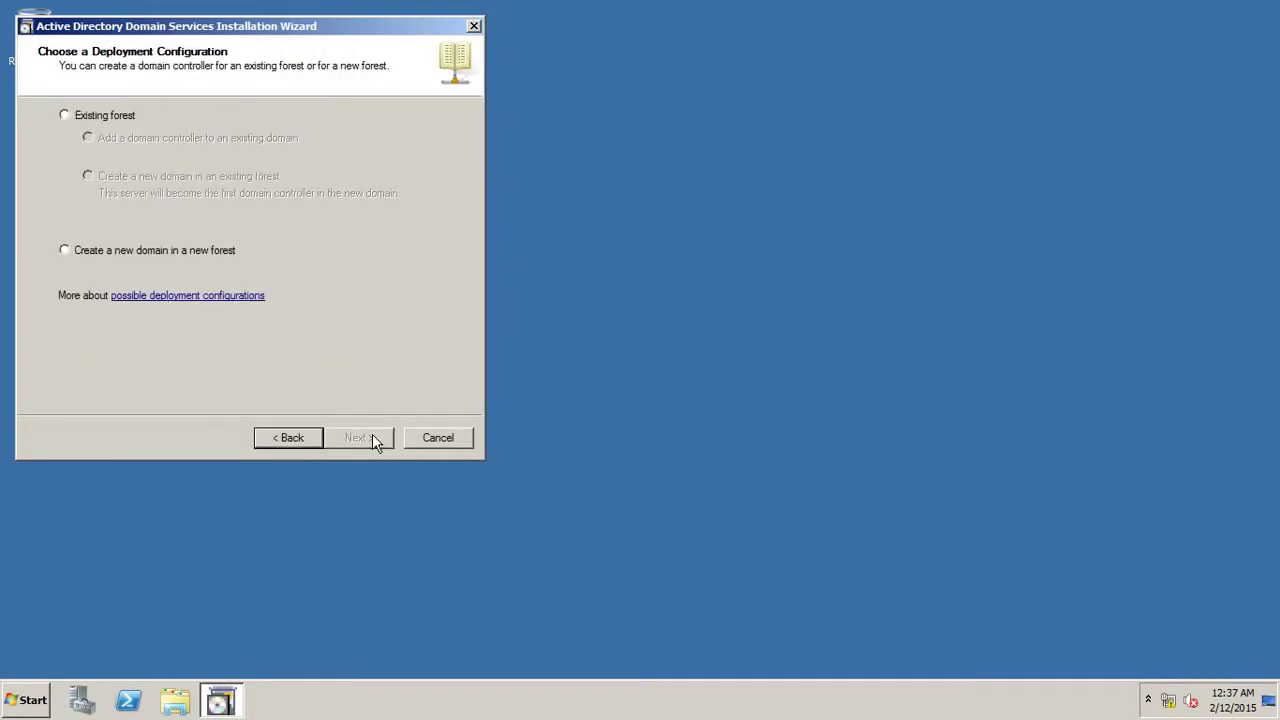
pyautogui.click(130, 259)
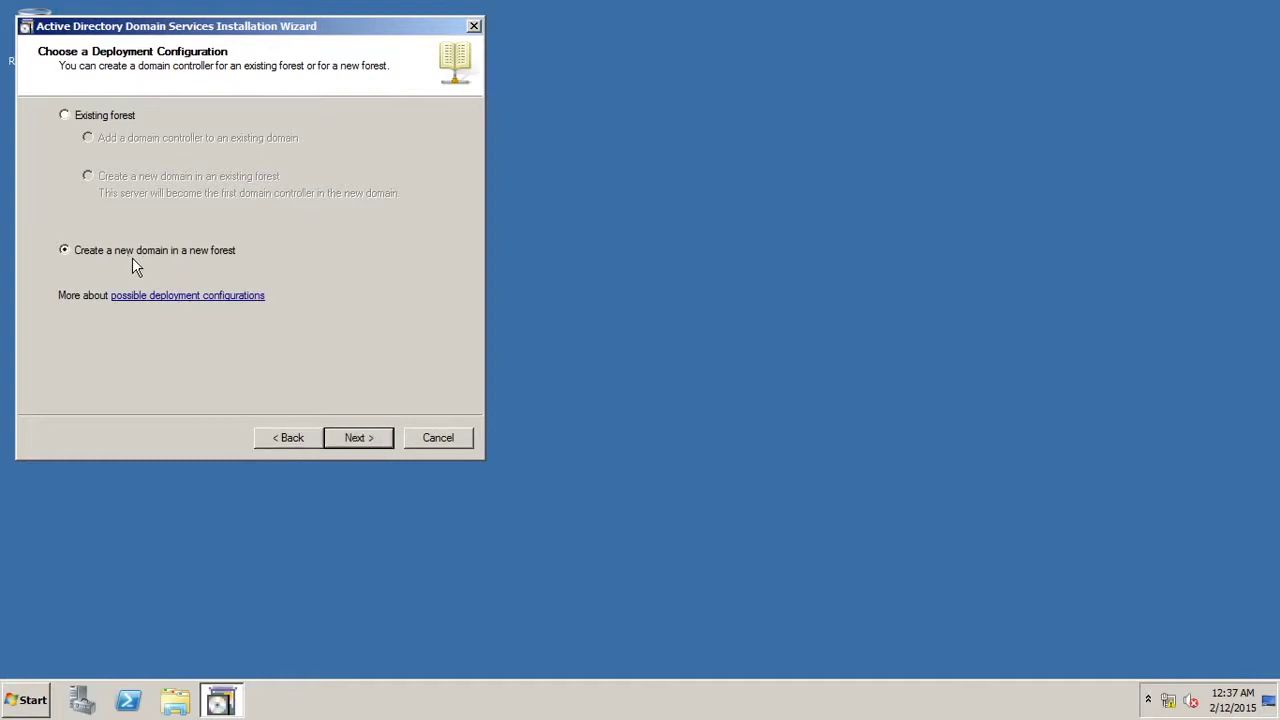
pyautogui.click(344, 432)
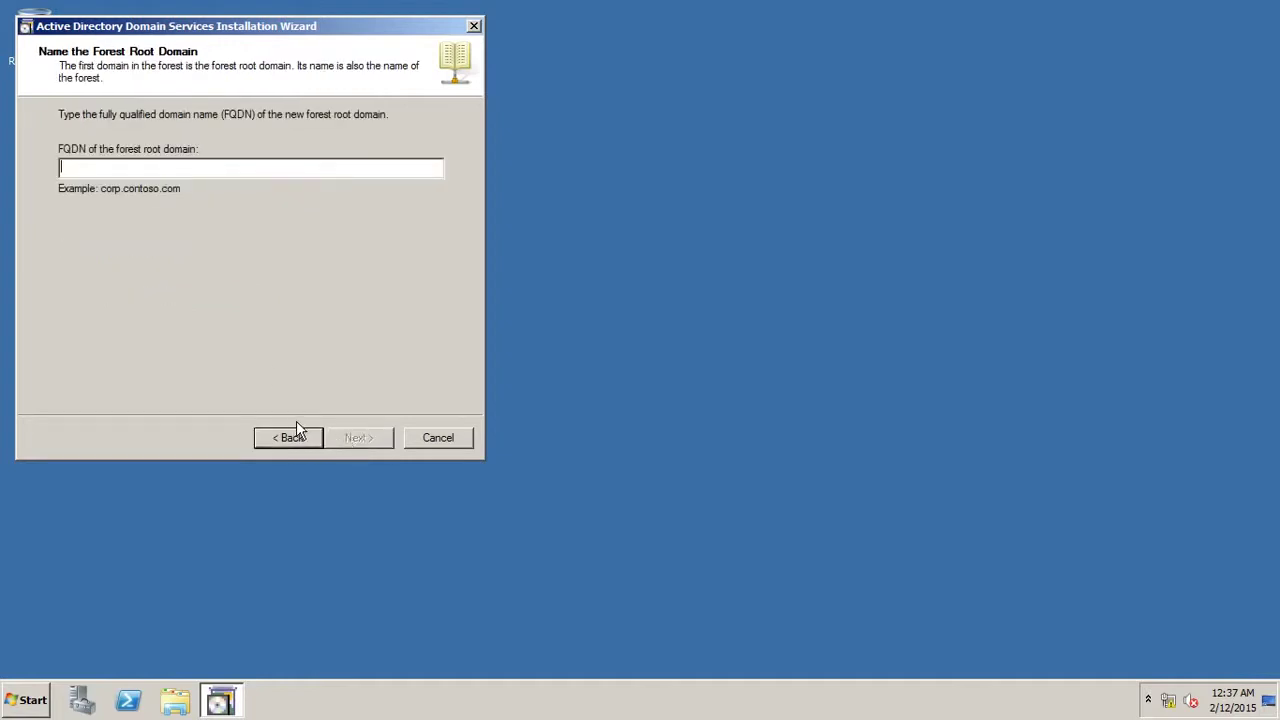
pyautogui.write('n')
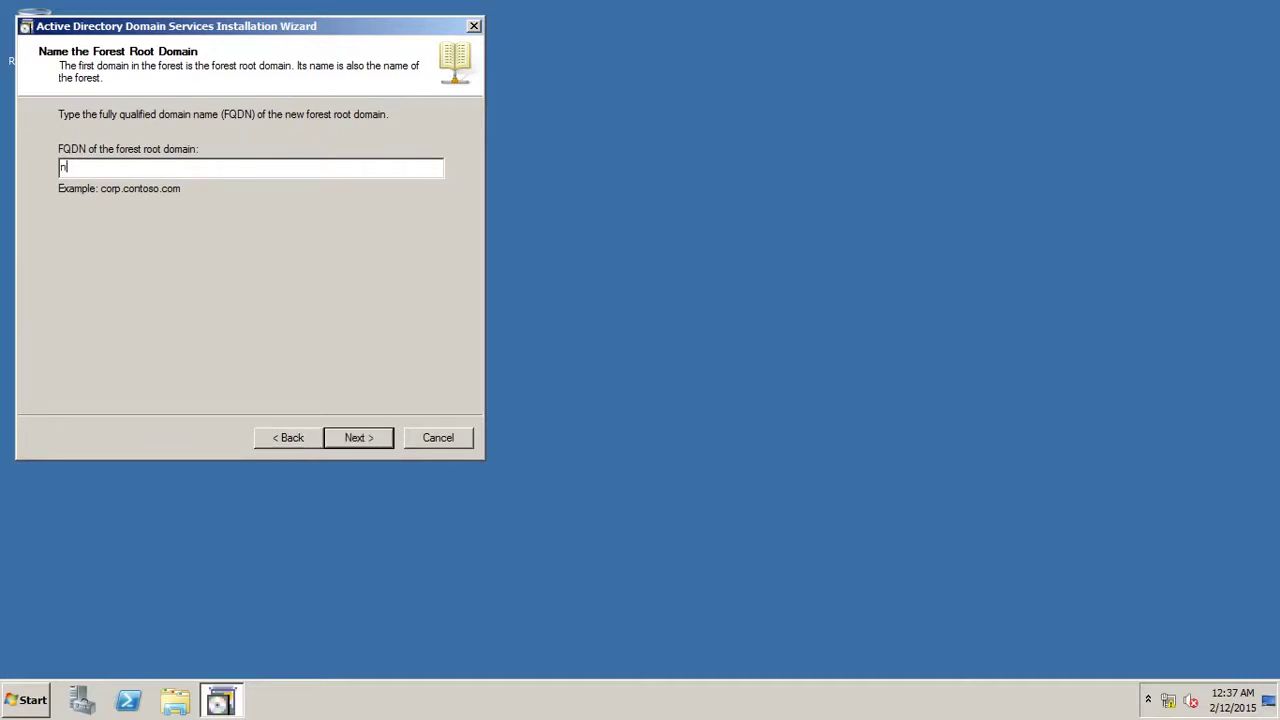
pyautogui.write('etworking.local')
pyautogui.click(350, 443)
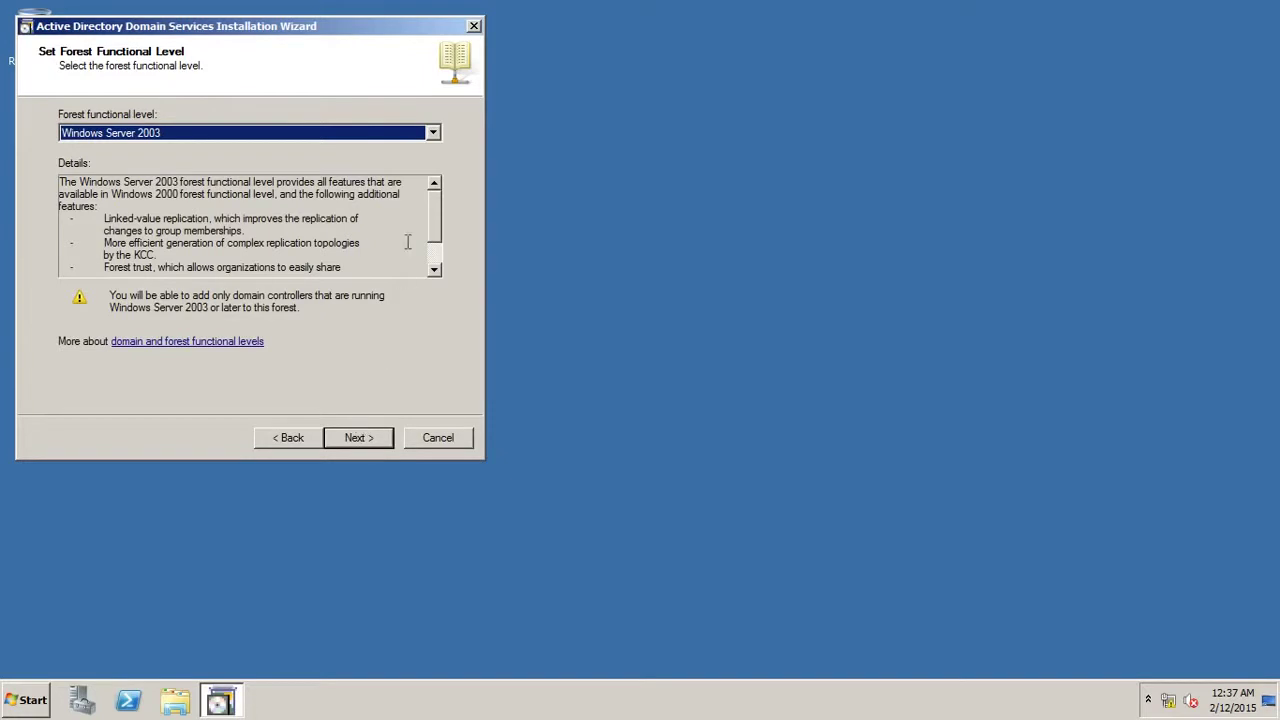
# Choose Windows Server 2008 R2 forest level, keep DNS server selected, and accept the delegation warning.
pyautogui.click(433, 133)
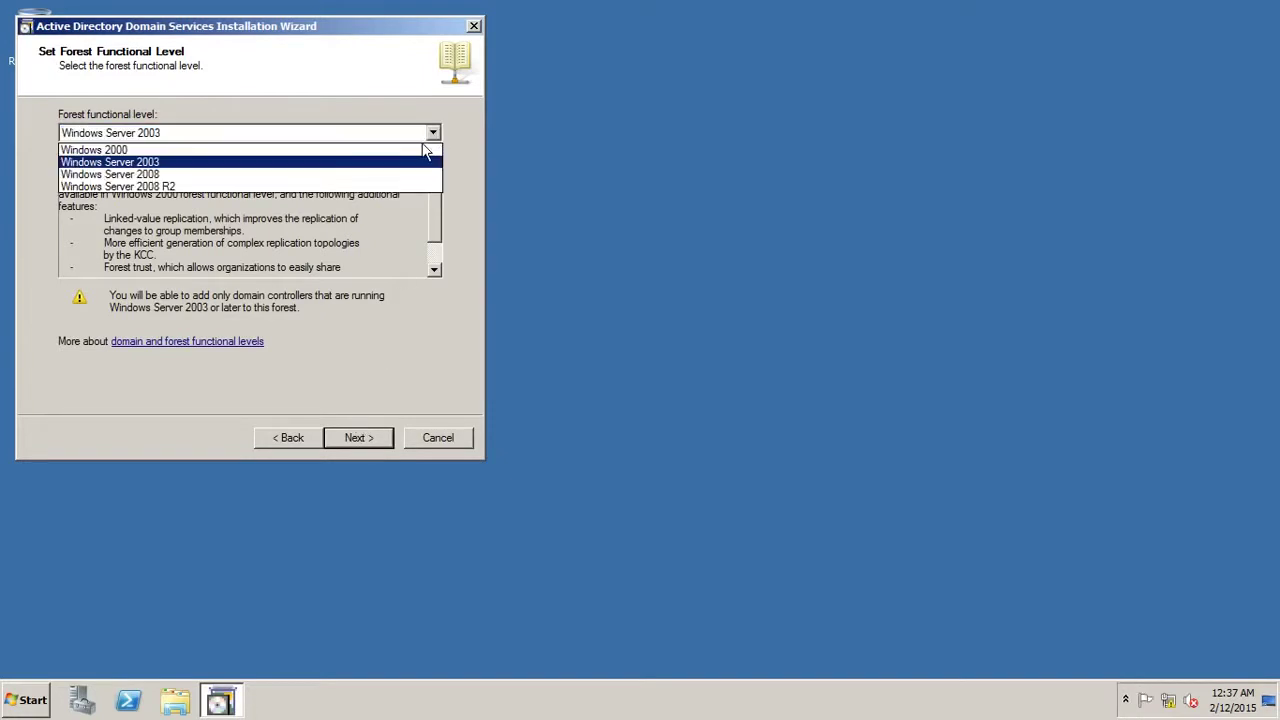
pyautogui.click(405, 188)
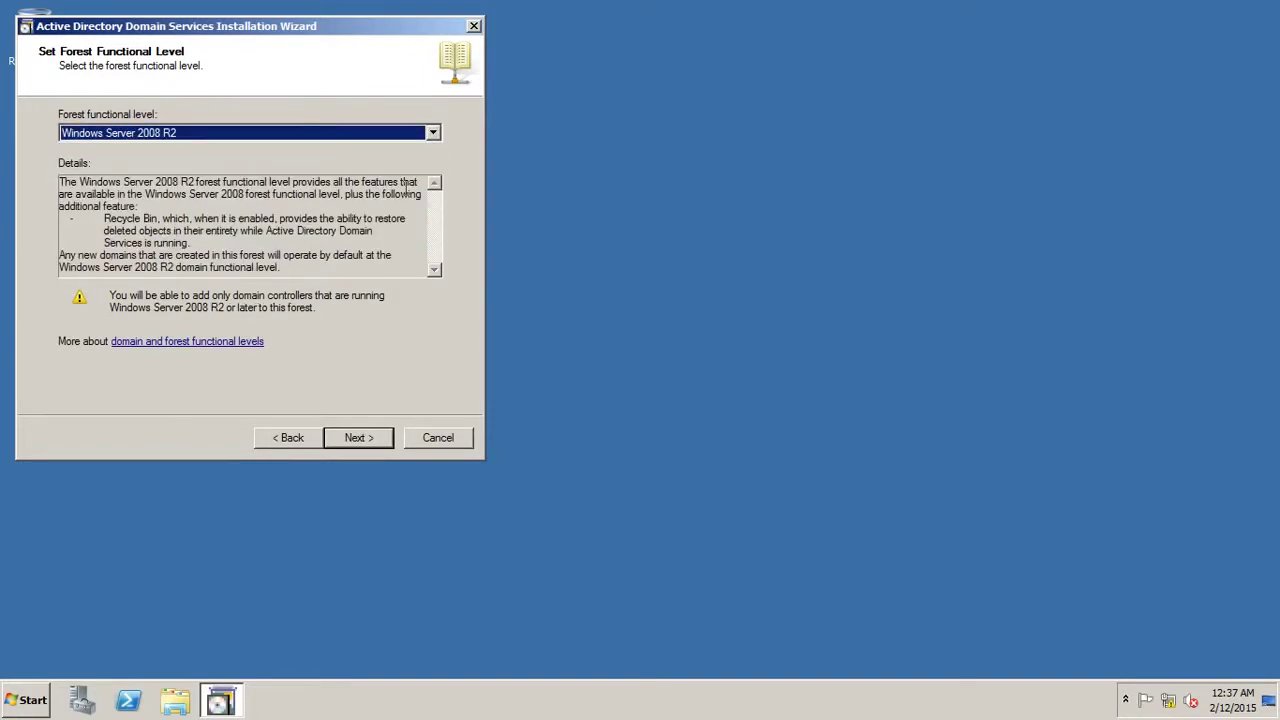
pyautogui.click(380, 445)
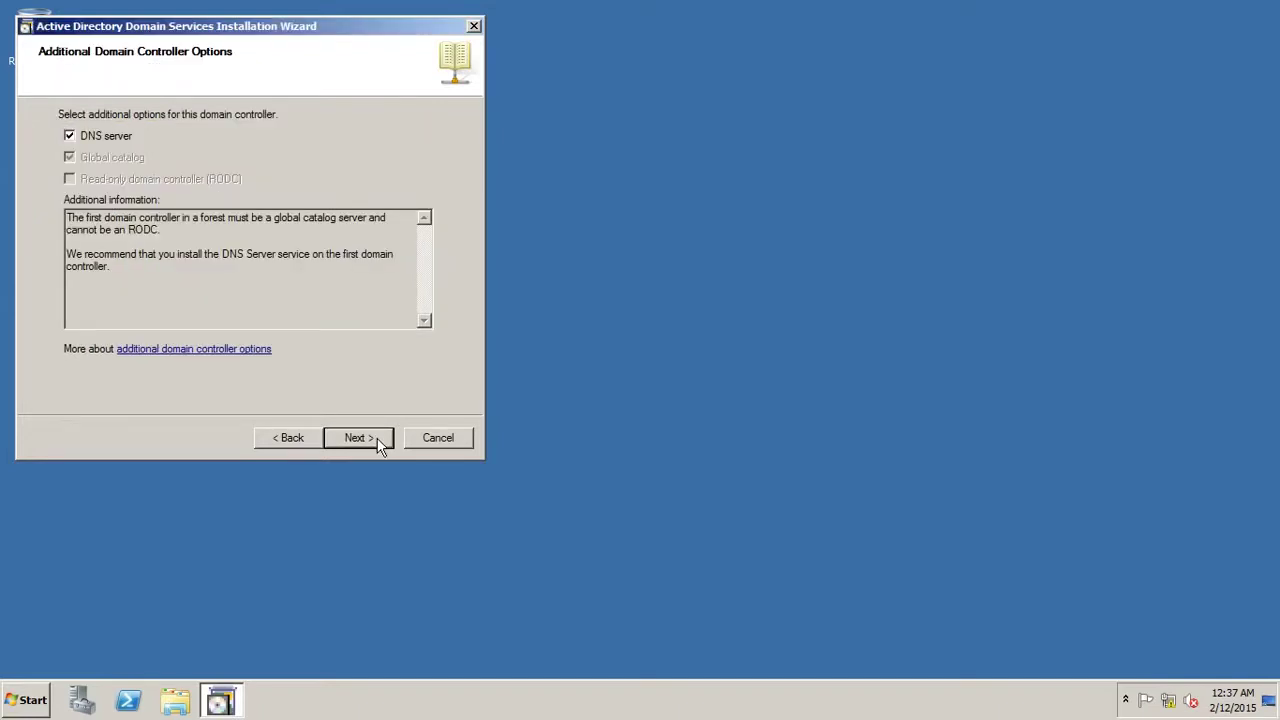
pyautogui.click(380, 445)
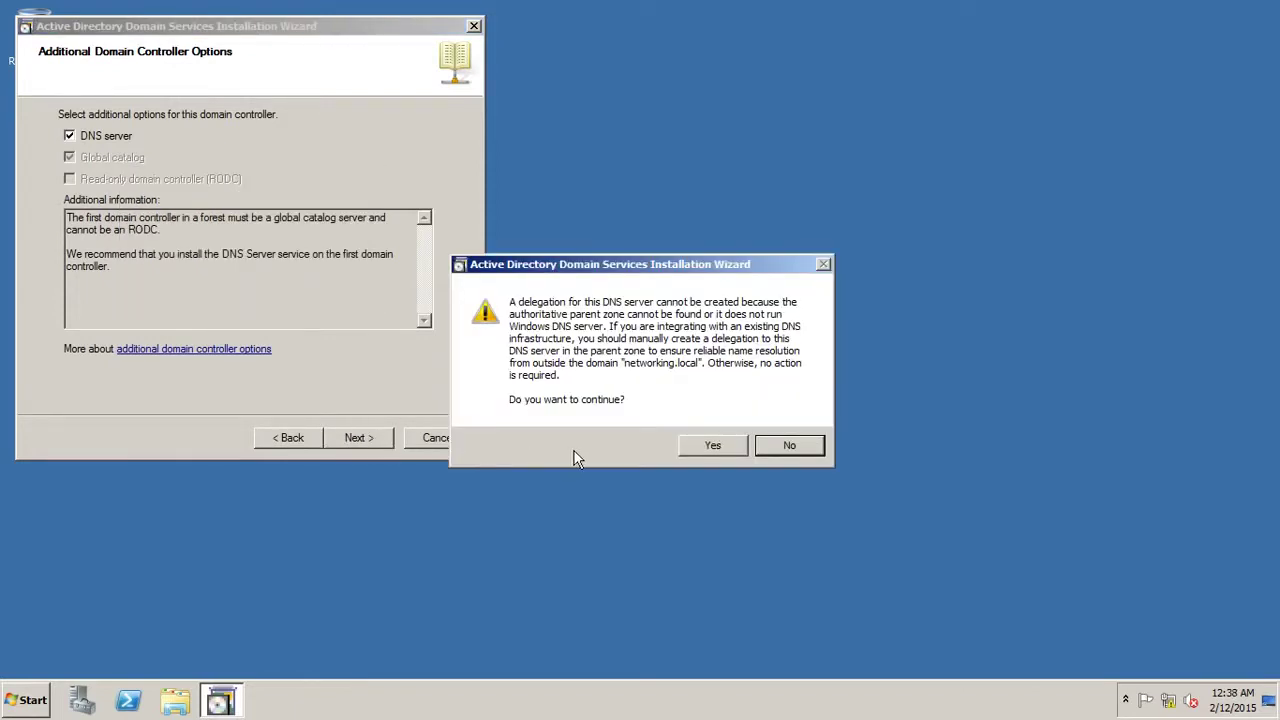
pyautogui.click(711, 446)
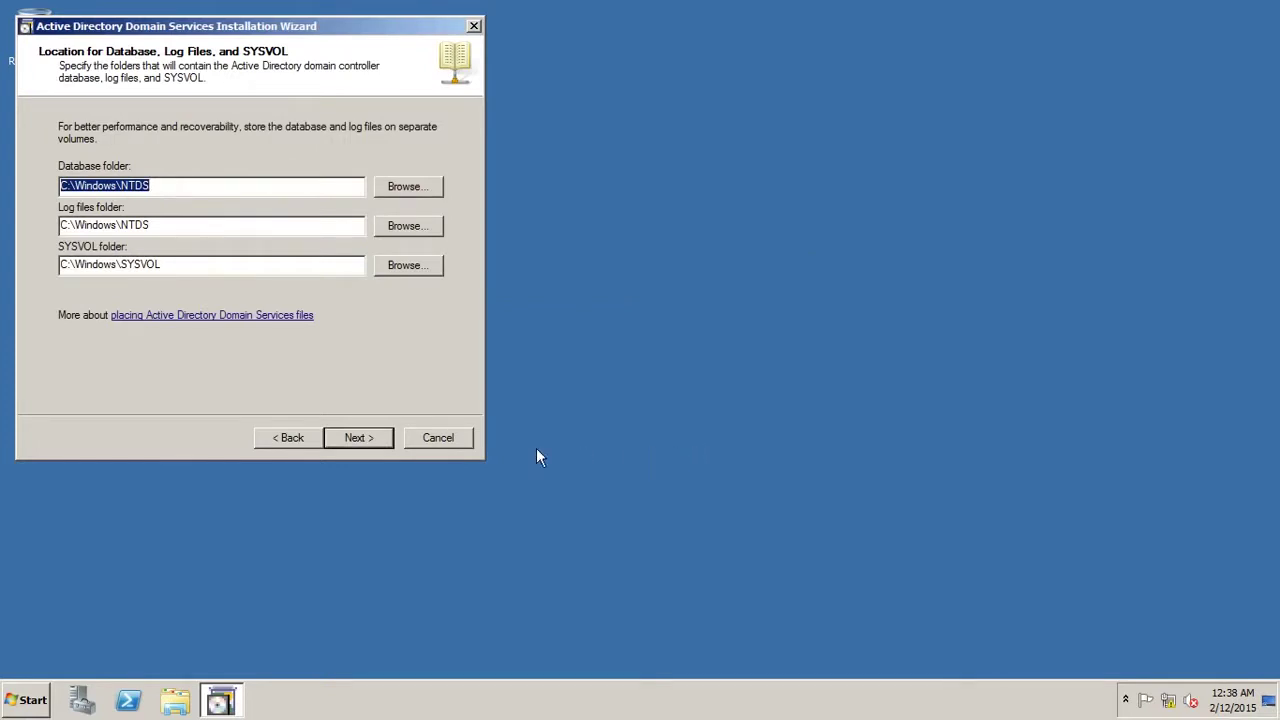
# Keep the default NTDS and SYSVOL folders, enter and confirm the Restore Mode password, then begin installation.
pyautogui.click(358, 438)
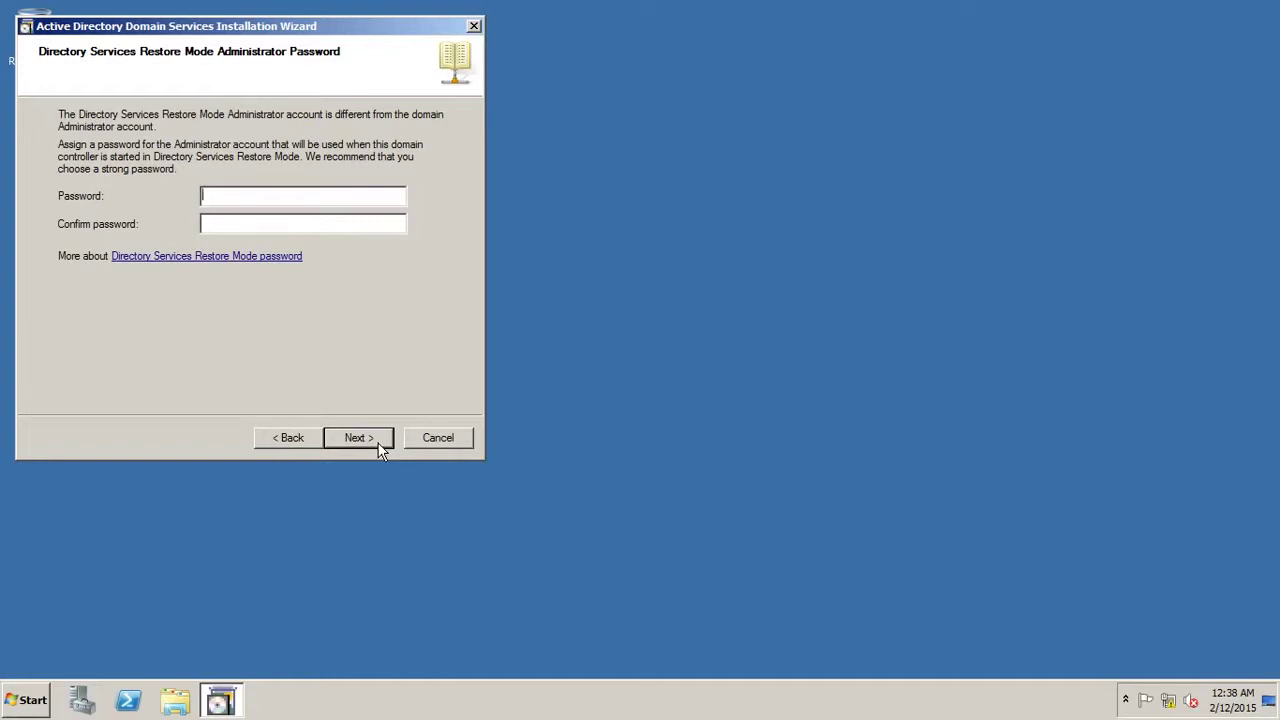
pyautogui.write('P@ssw0r')
pyautogui.press('Tab')
pyautogui.write('P@ssw0r')
pyautogui.click(382, 442)
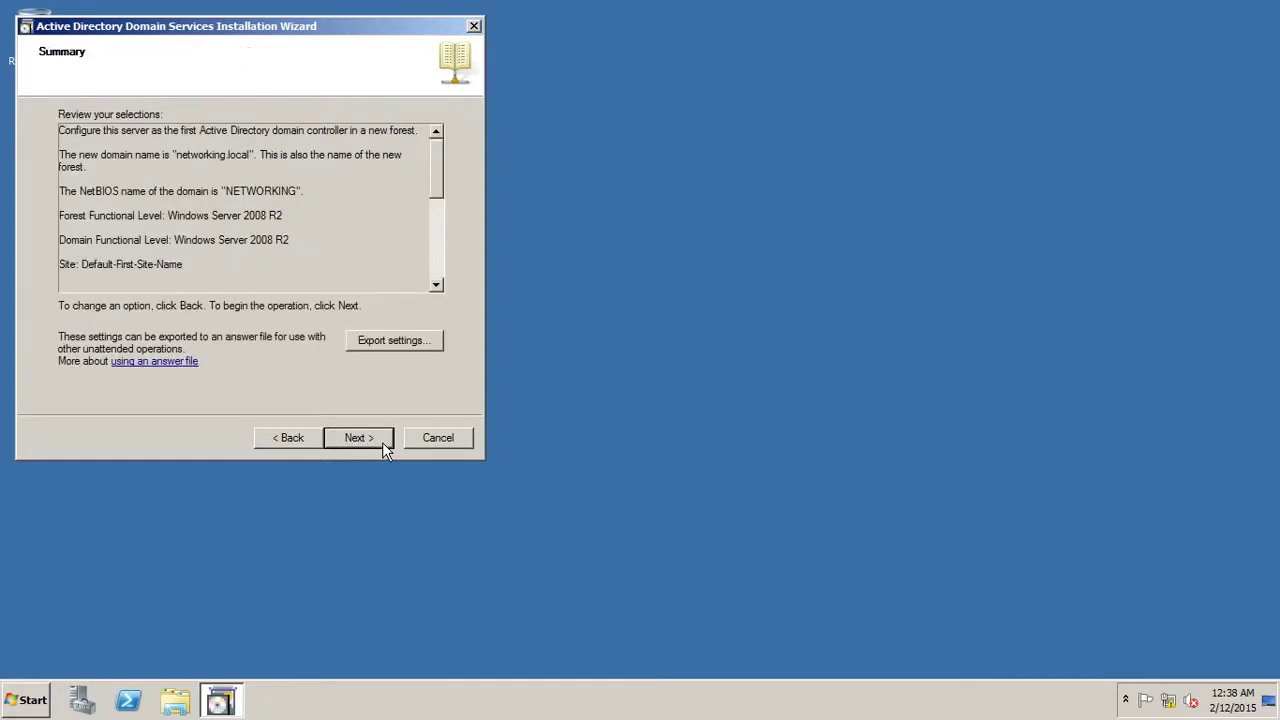
pyautogui.click(382, 442)
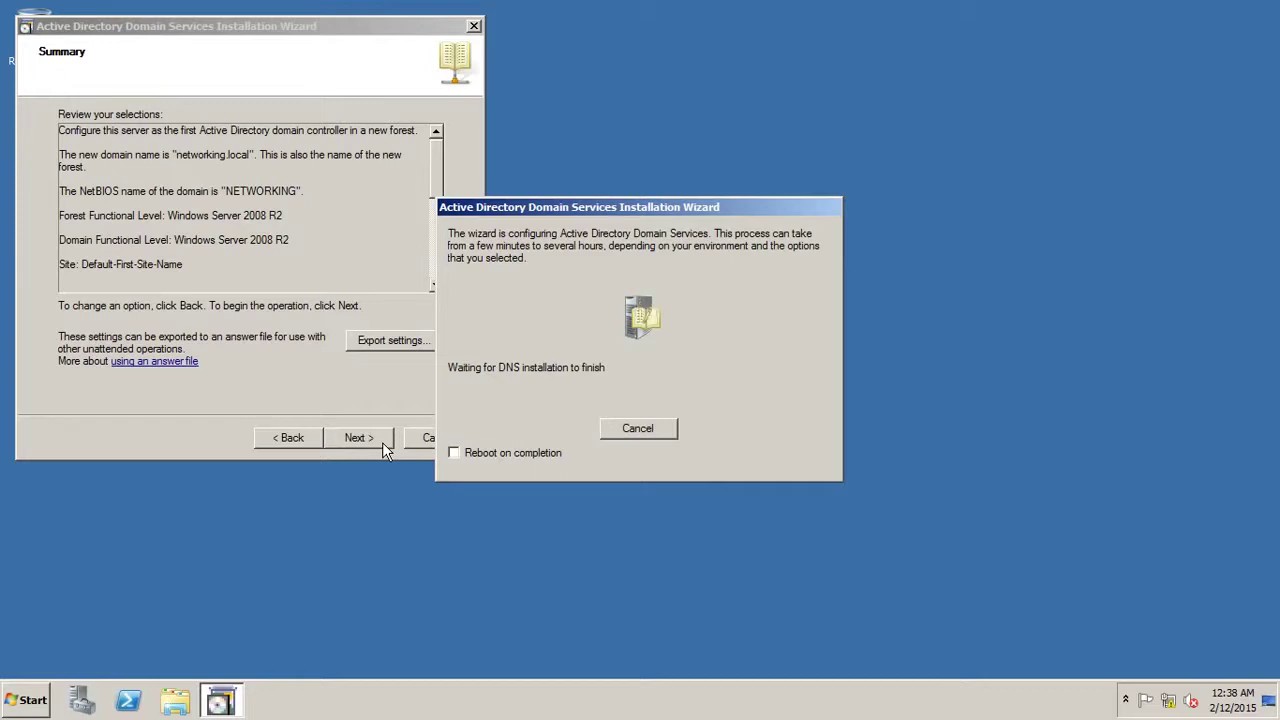
# Tick Reboot on completion so the server restarts after AD DS installs.
pyautogui.click(454, 453)
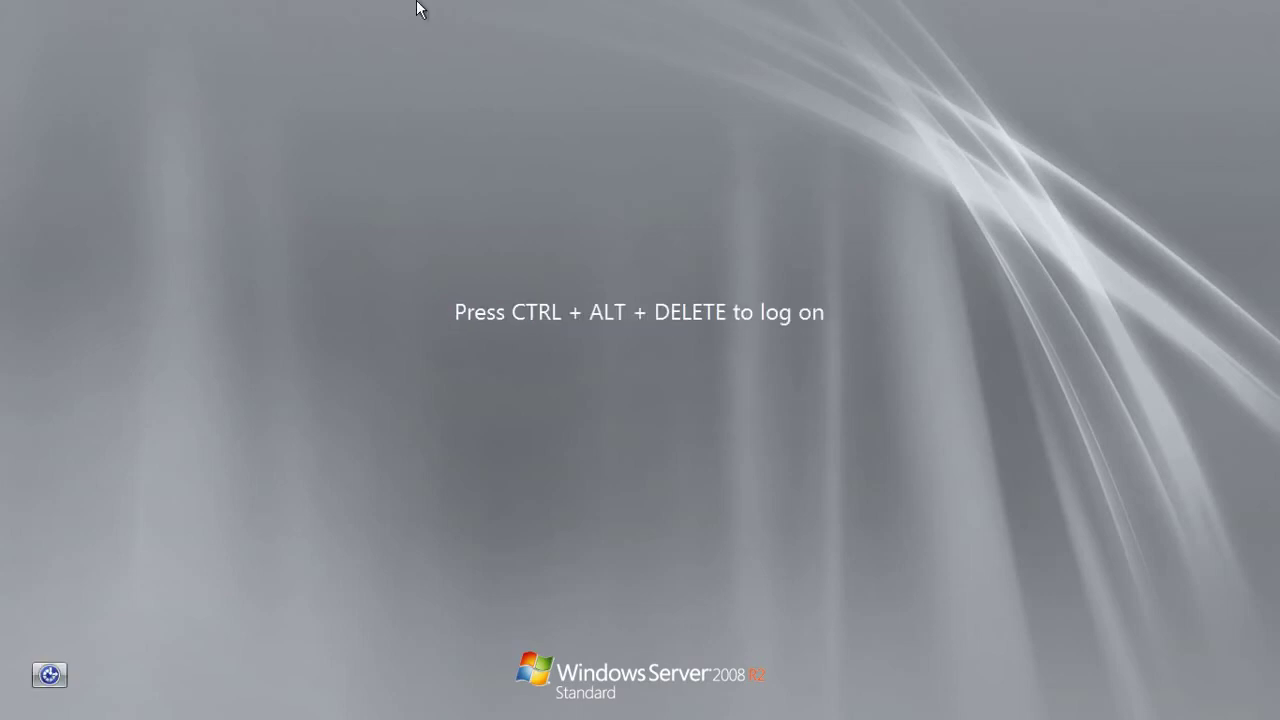
# Log on to the NETWORKING domain with the administrator password.
pyautogui.hotkey('ctrl', 'alt', 'Delete')
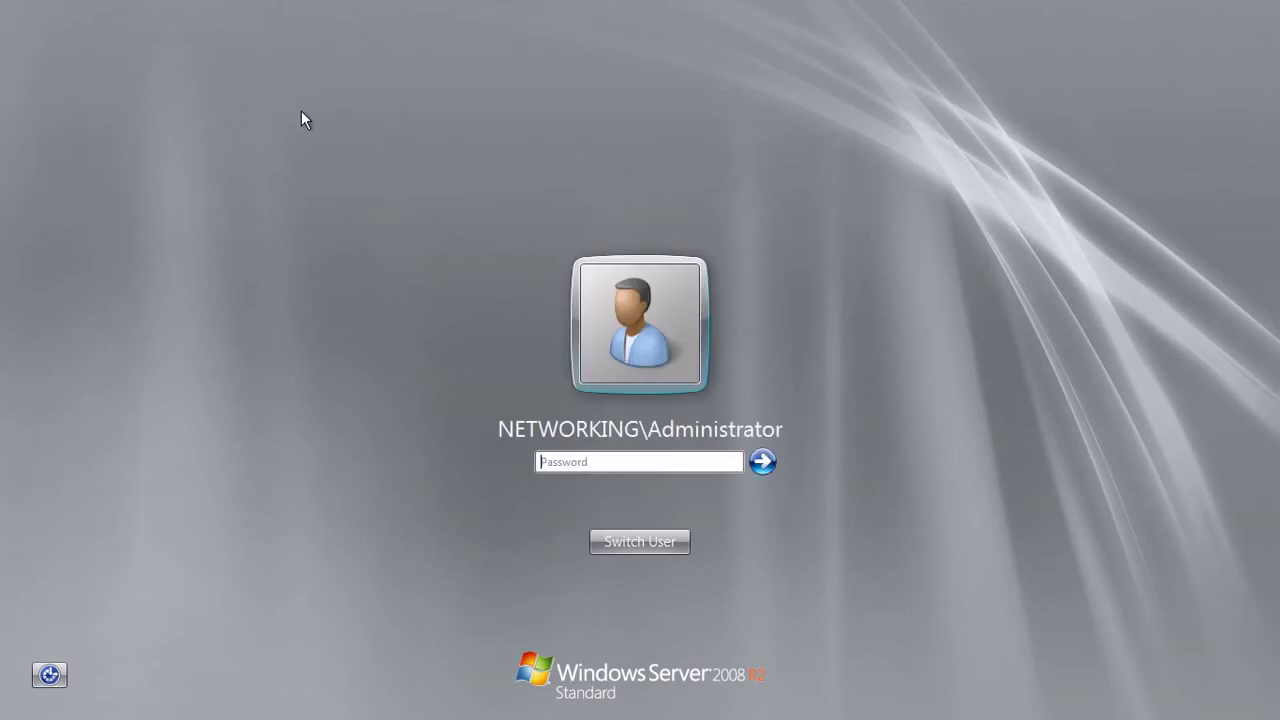
pyautogui.write('•••••••')
pyautogui.click(762, 461)
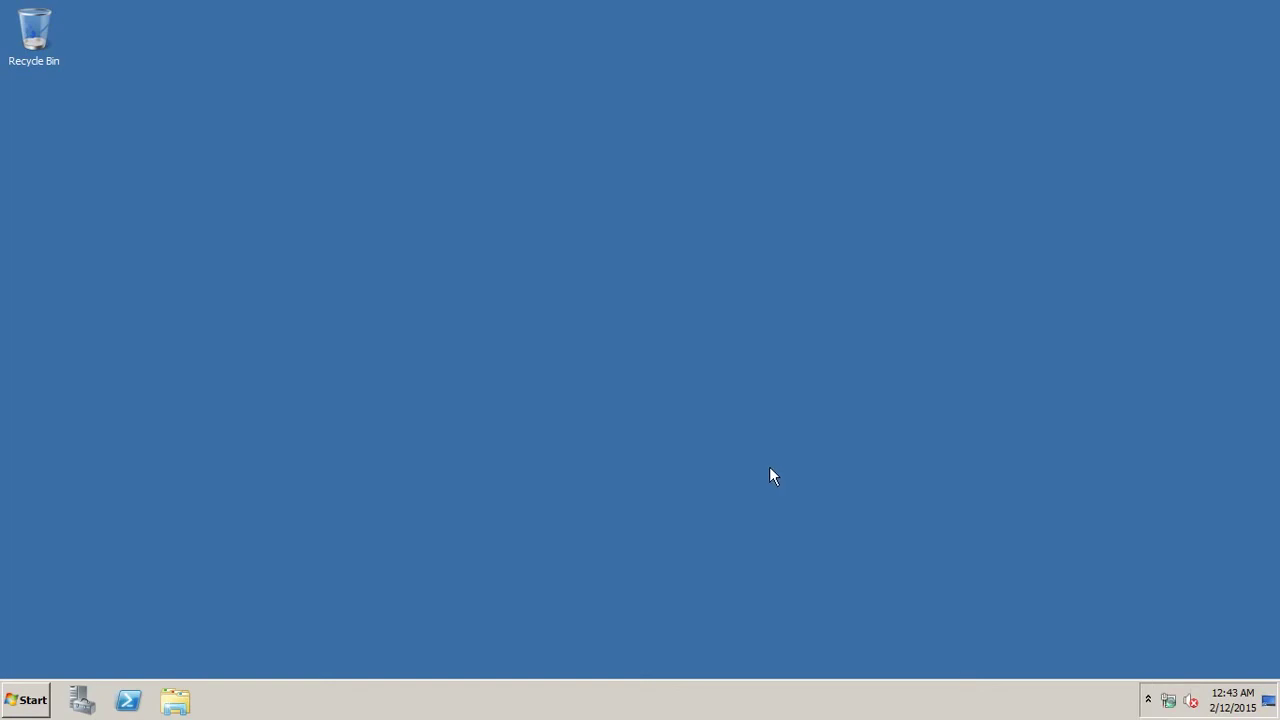
pyautogui.rightClick(411, 268)
pyautogui.click(451, 312)
pyautogui.rightClick(384, 261)
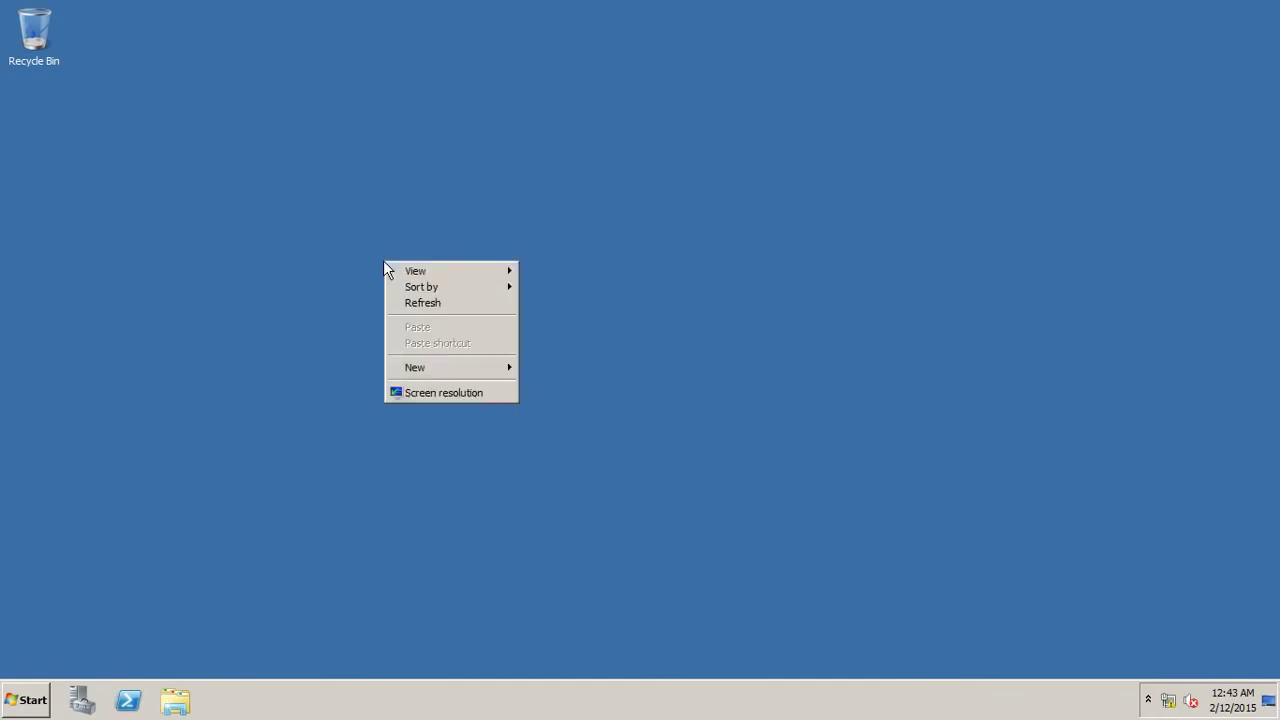
pyautogui.click(432, 304)
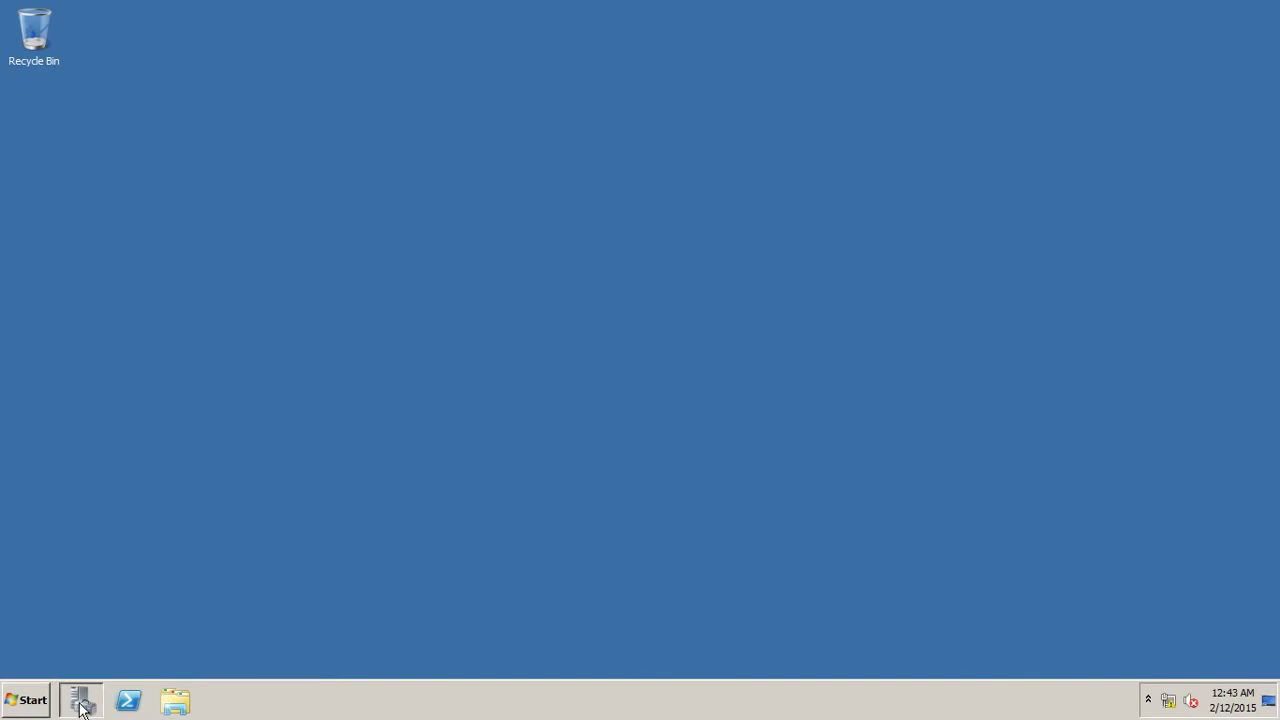
# Open Server Manager and expand Roles to show Active Directory Domain Services and DNS Server.
pyautogui.click(165, 692)
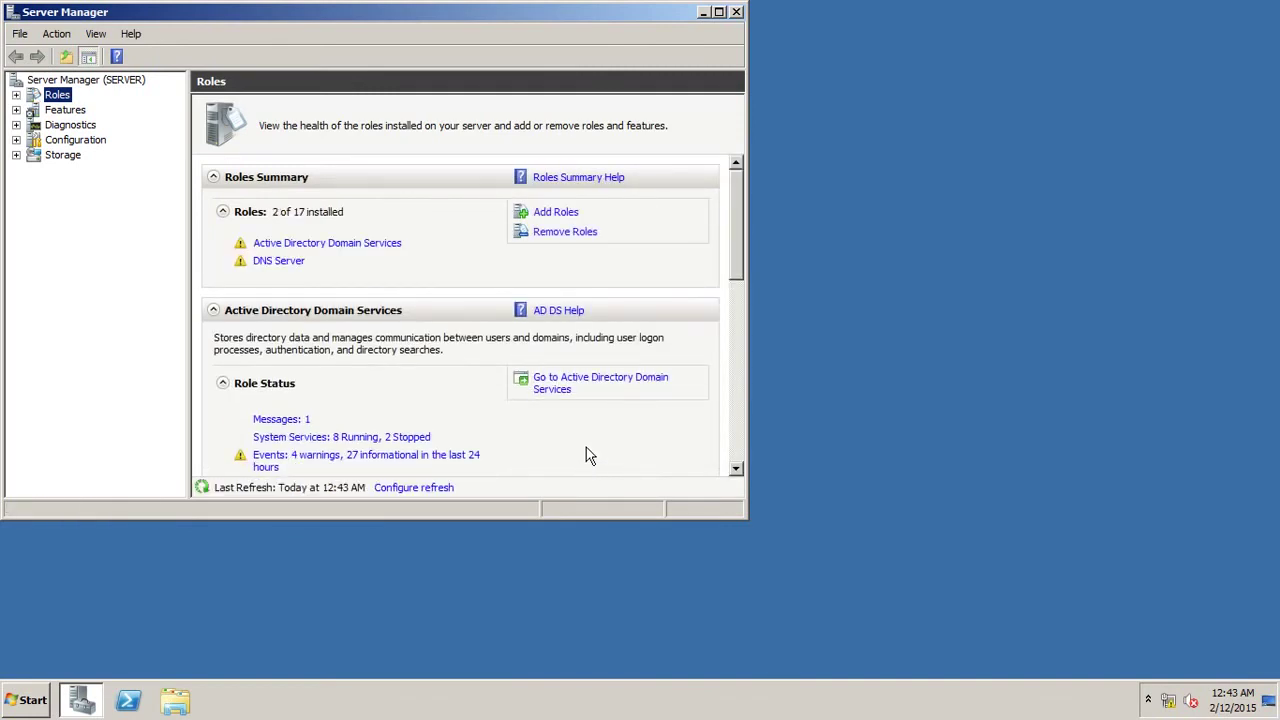
pyautogui.click(15, 96)
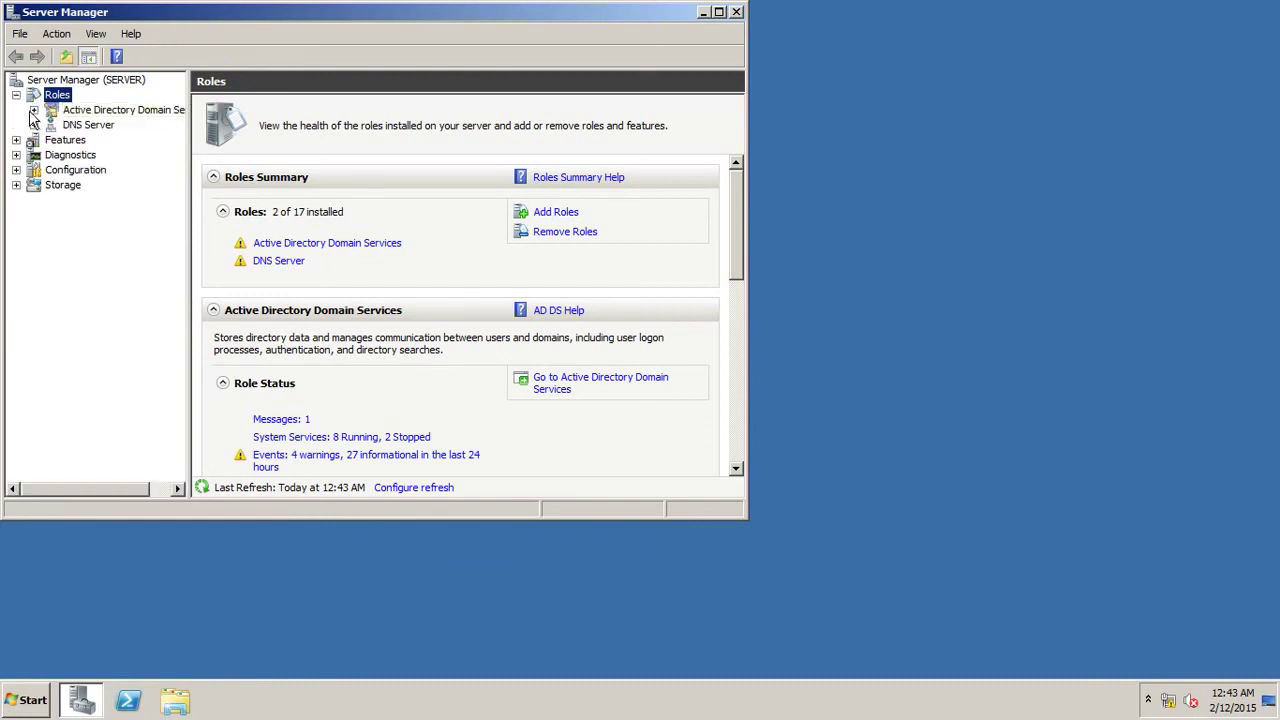
# Expand Active Directory Users and Computers down to networking.local, then maximize and widen the tree pane.
pyautogui.click(34, 110)
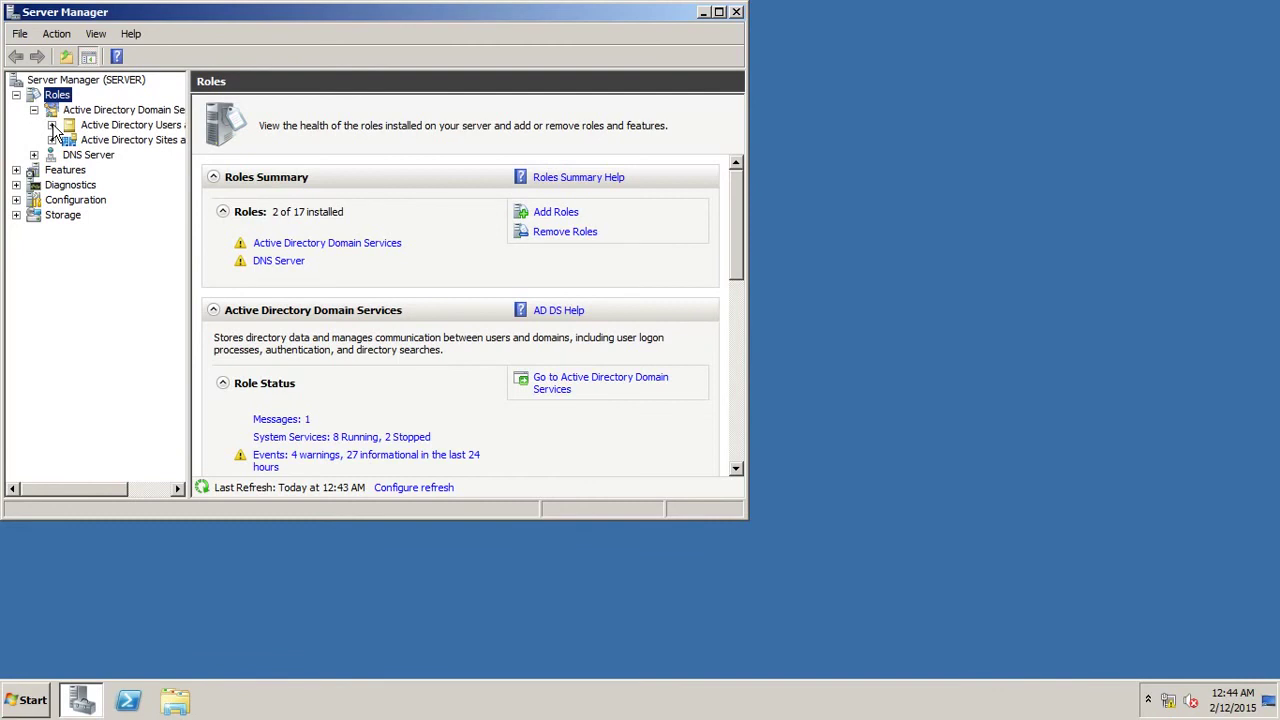
pyautogui.click(52, 125)
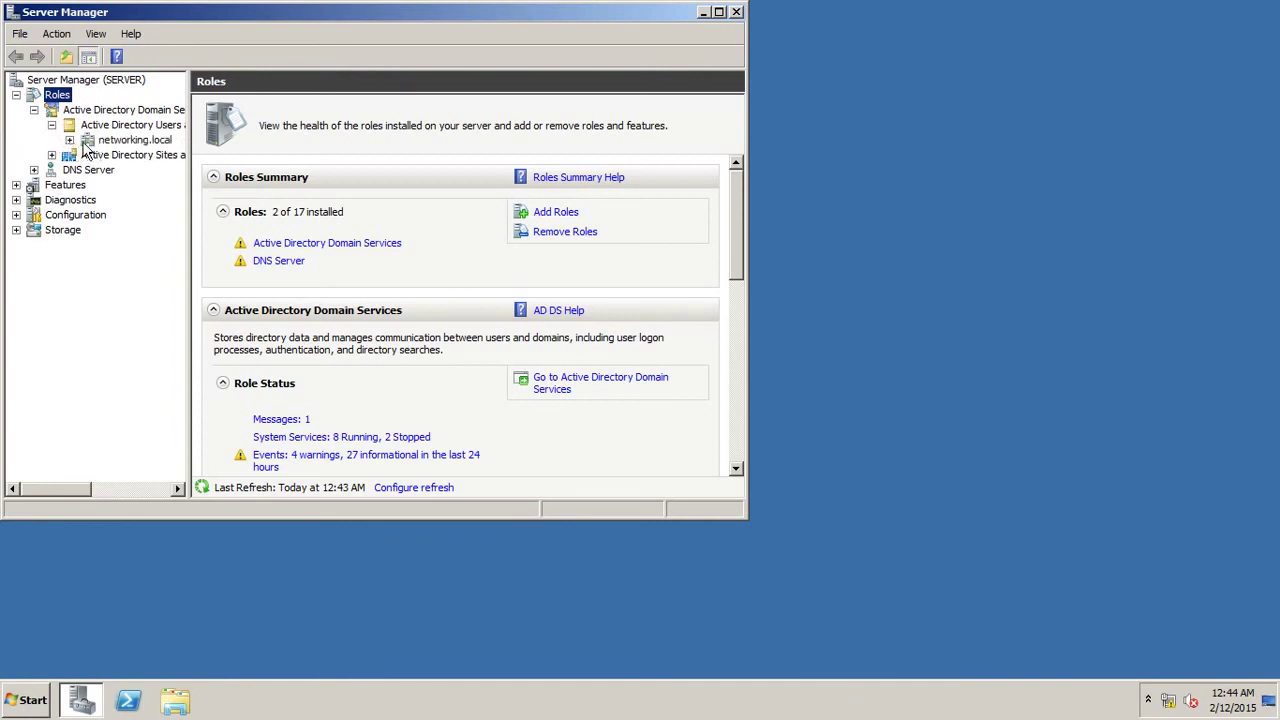
pyautogui.click(70, 143)
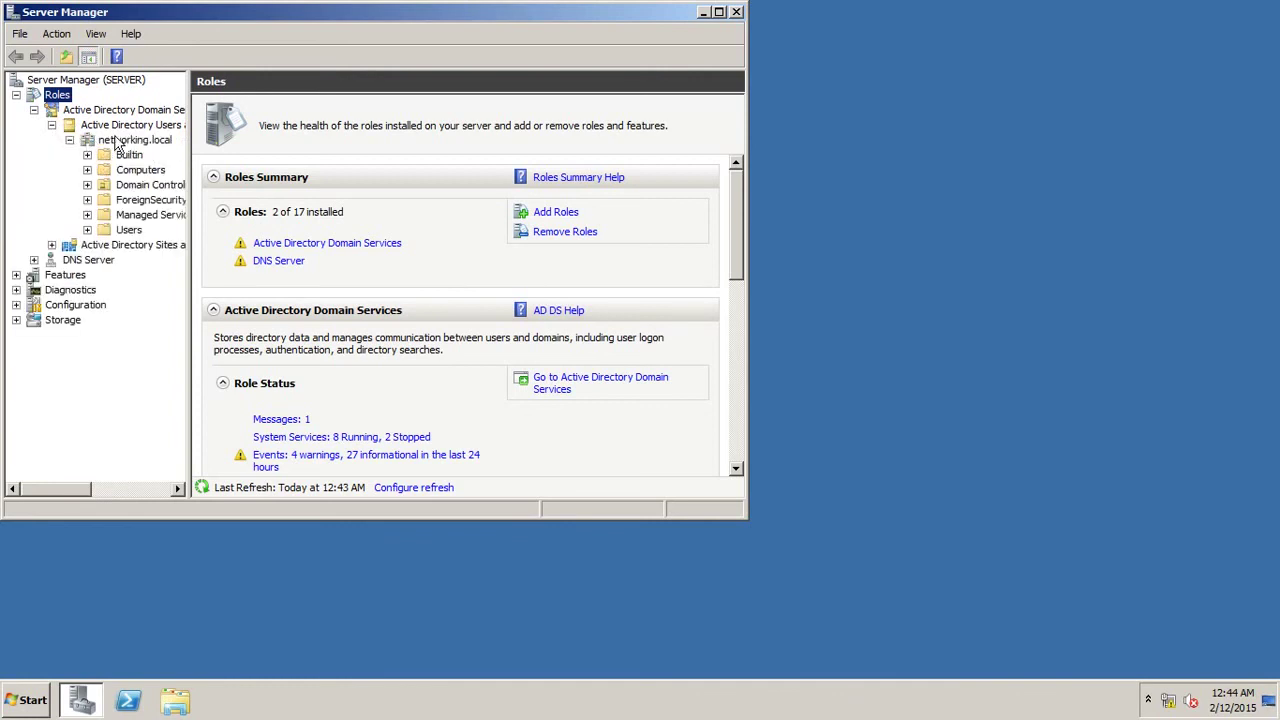
pyautogui.click(719, 13)
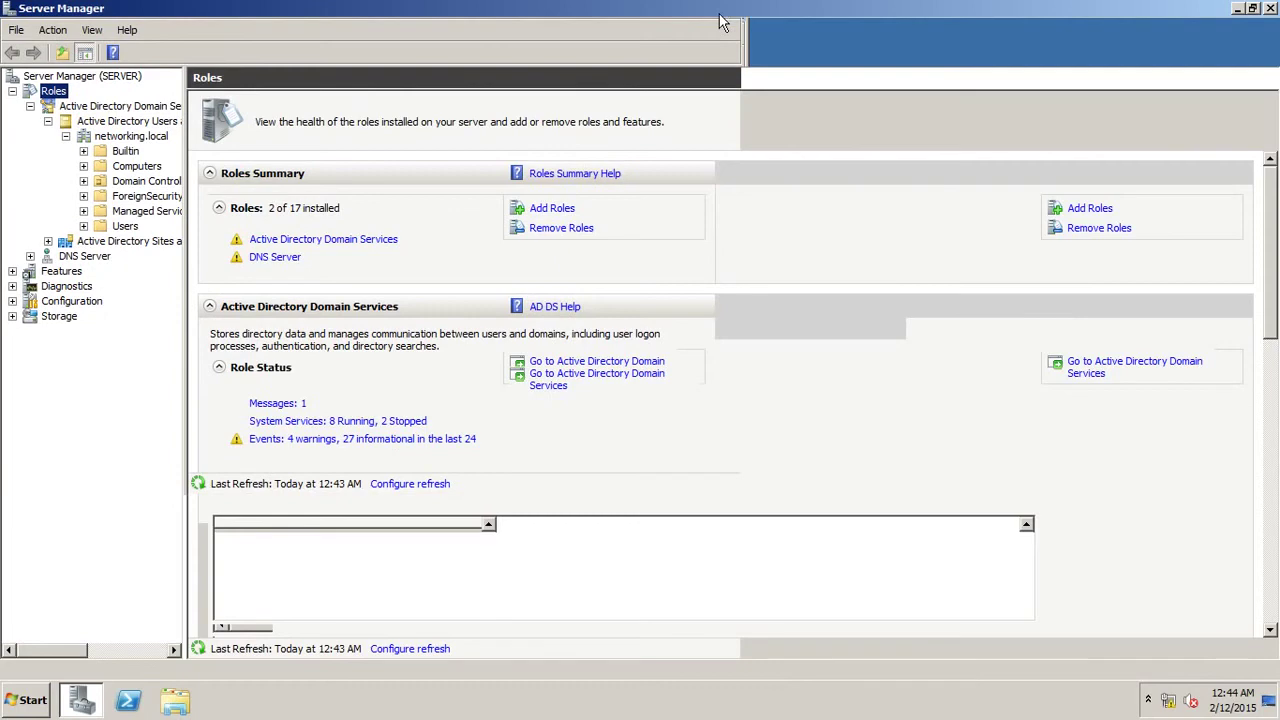
pyautogui.moveTo(188, 155); pyautogui.dragTo(354, 156)
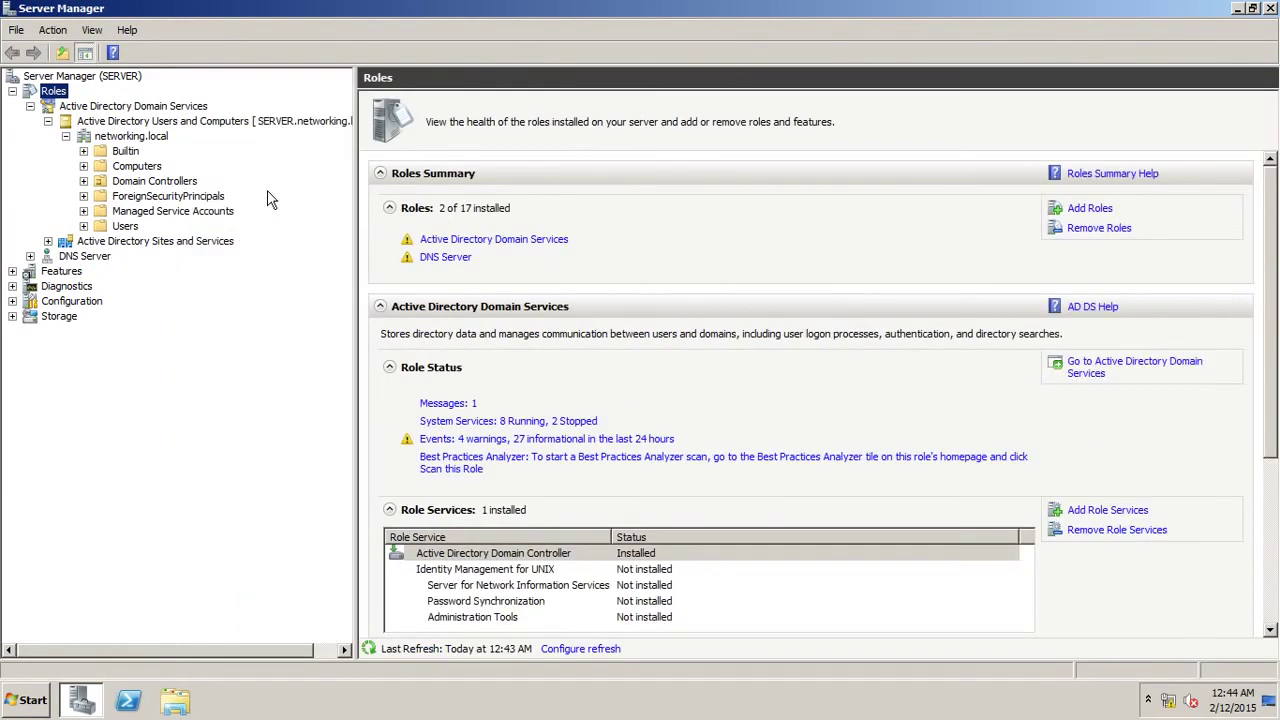